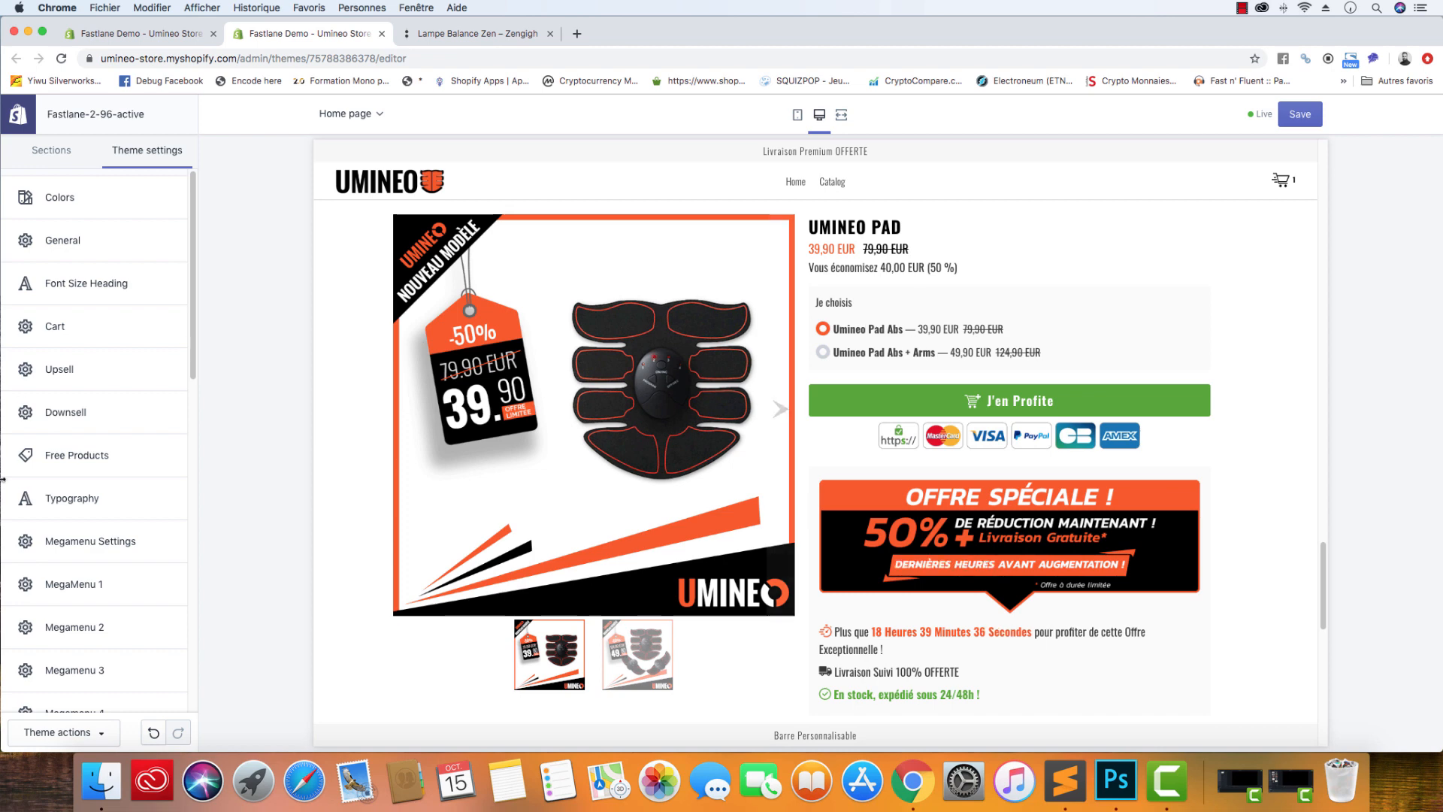
- Open Special_Product.PSD from the SP1 folder in Photoshop, keeping the embedded colour profile instead of discarding it
left_click(100, 779)
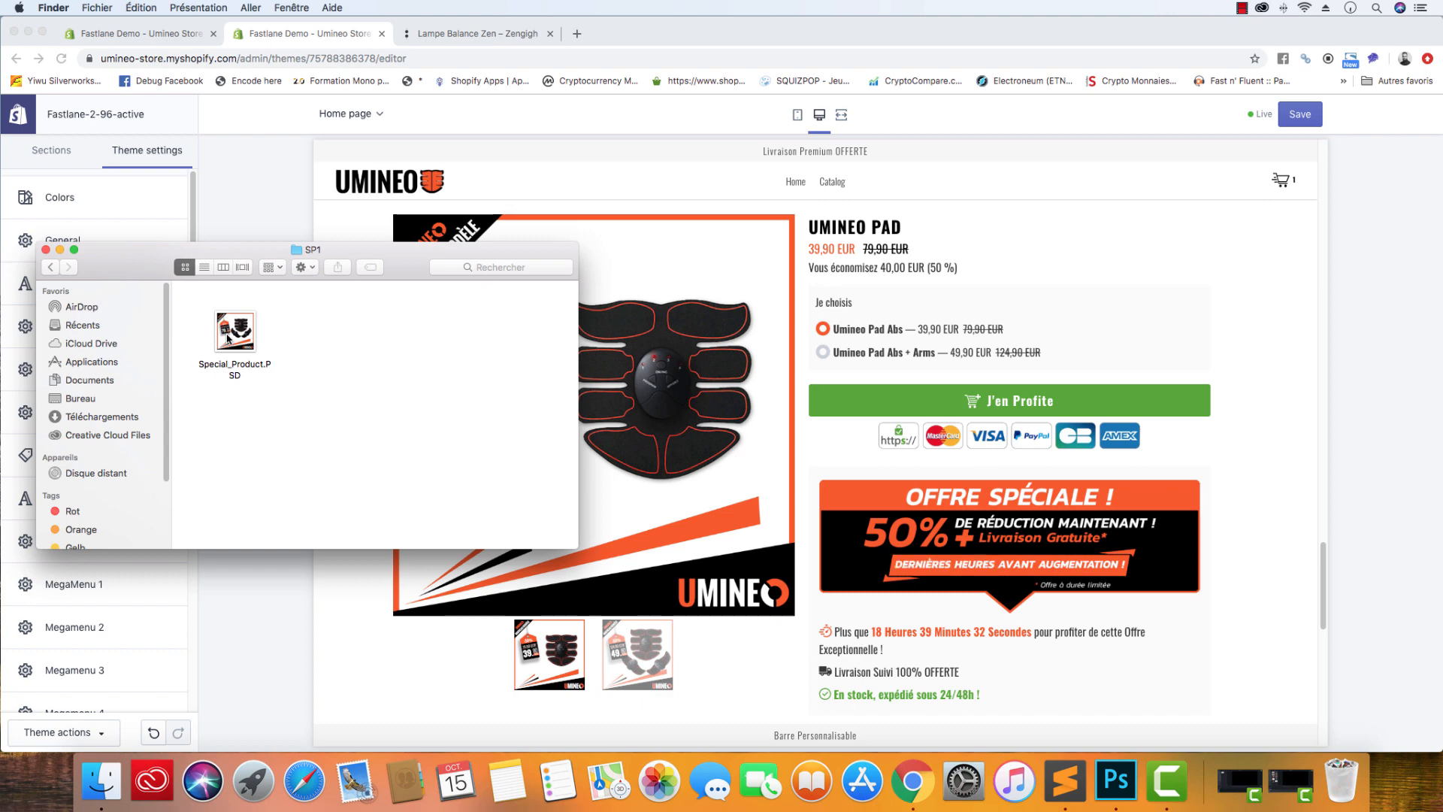
double_click(228, 339)
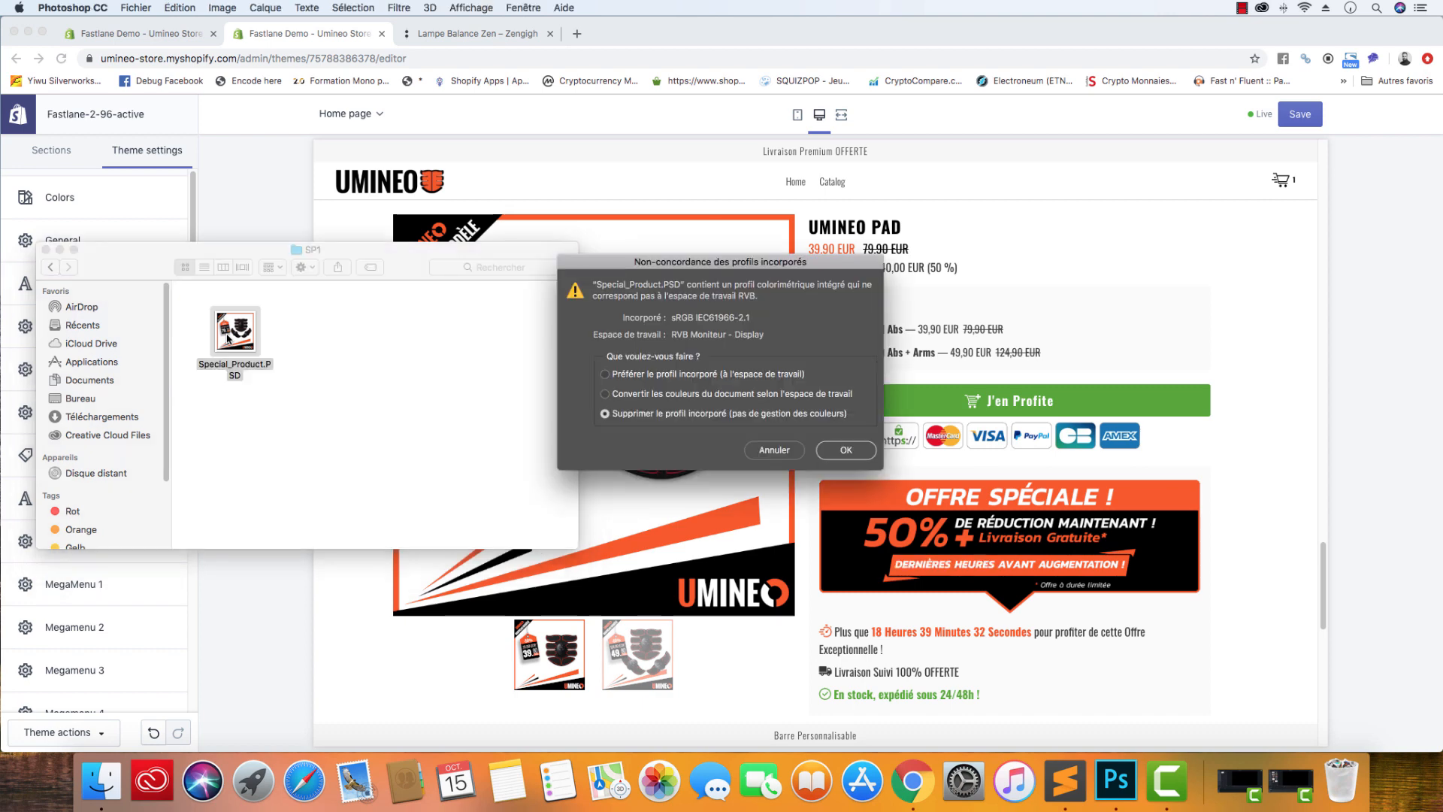
left_click(707, 372)
left_click(843, 449)
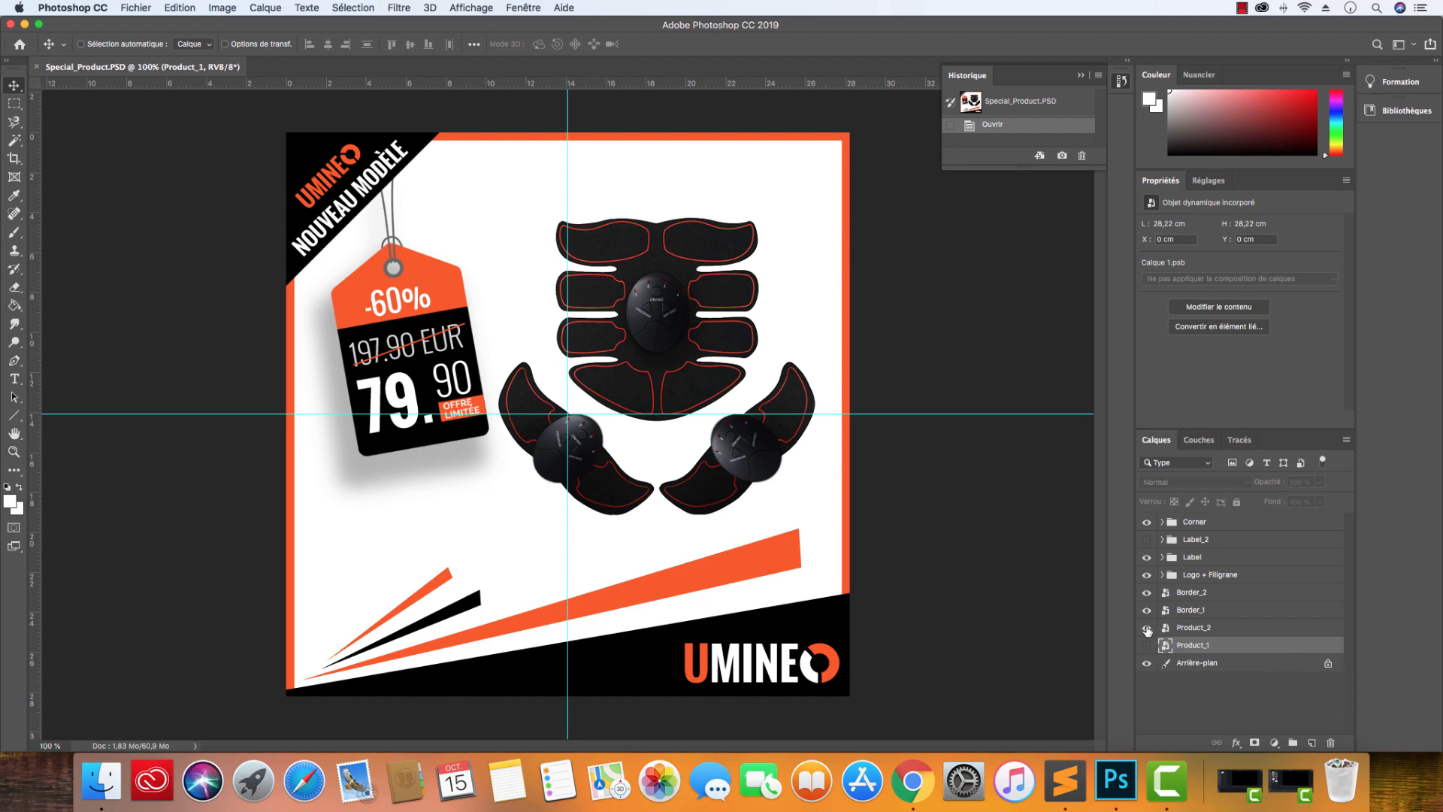
- Hide the Product_2 layer and show Product_1 in its place, toggling Product_1's visibility to compare the images
left_click(1198, 630)
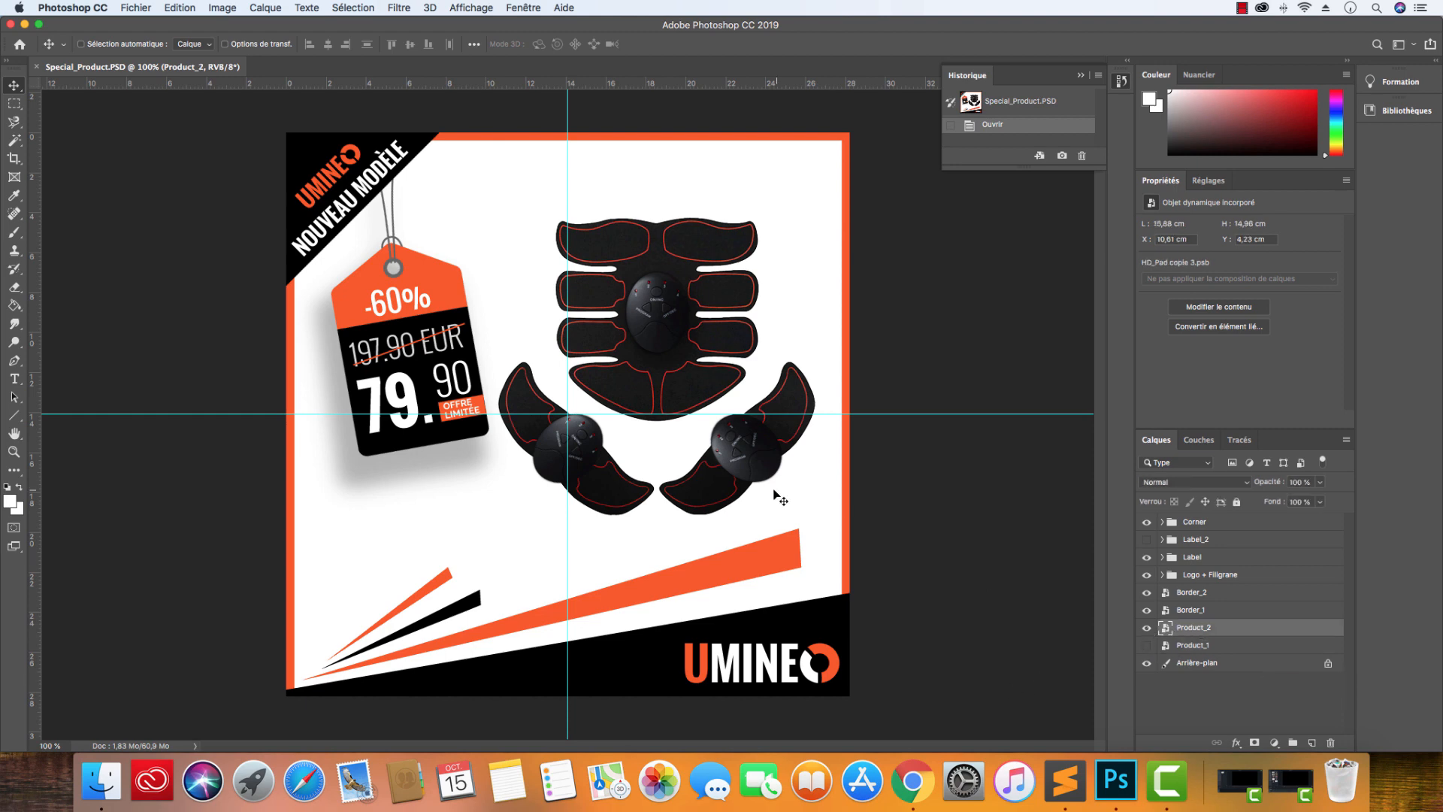
left_click(1146, 628)
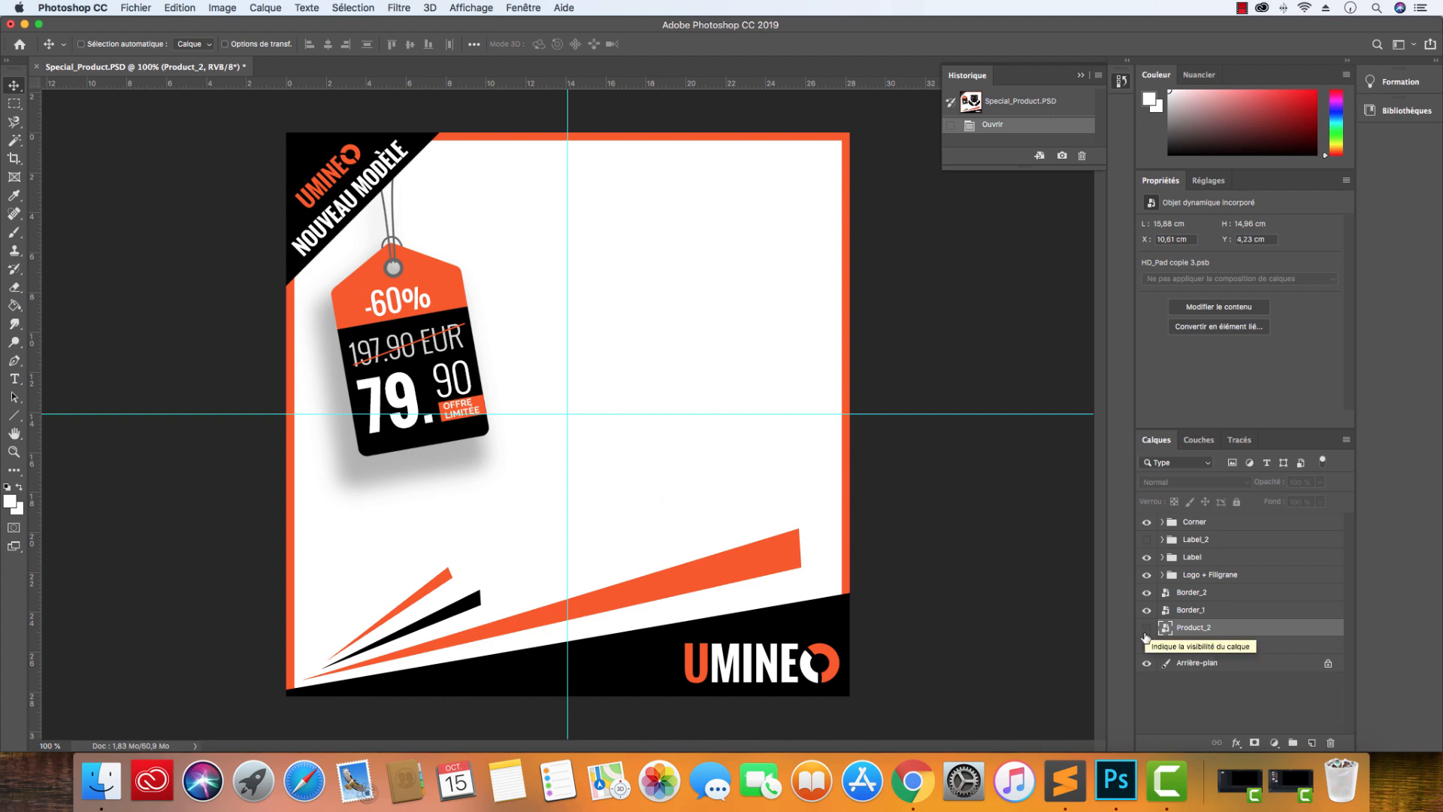
left_click(1147, 646)
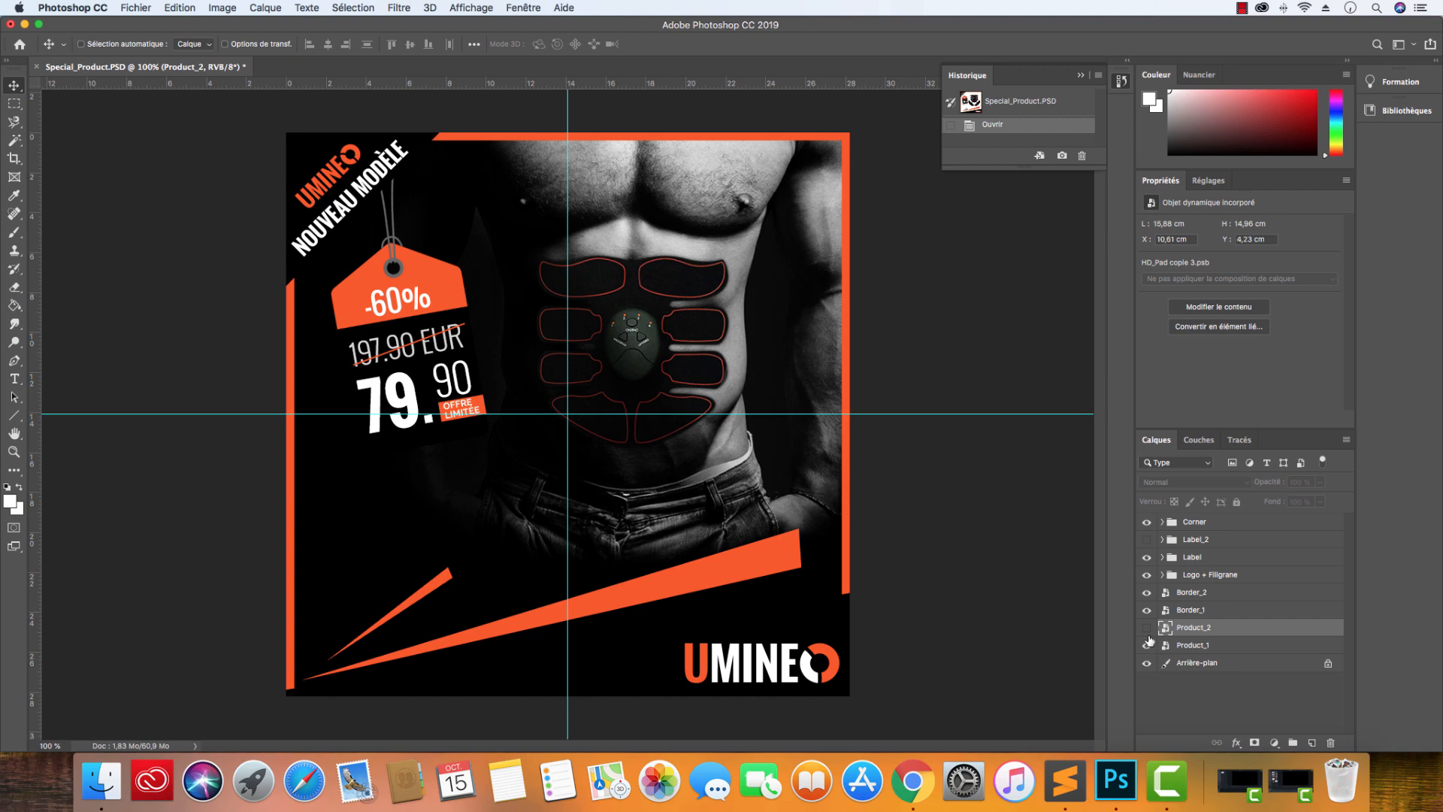
left_click(1146, 645)
left_click(1147, 646)
- Select the Border_1 layer and toggle its visibility off and on to see which shapes it contains
left_click(1220, 612)
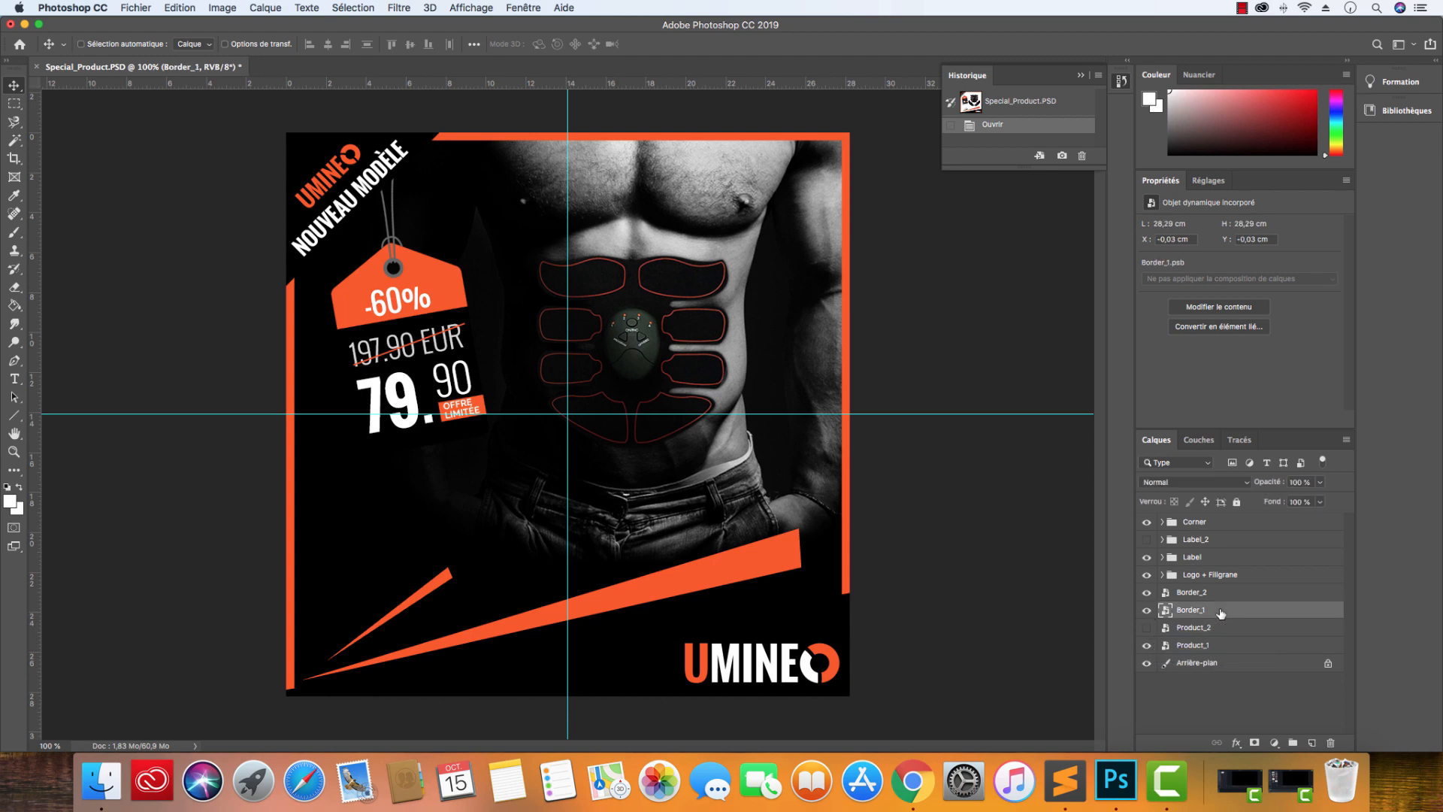
left_click(1146, 610)
left_click(1146, 609)
- Try a colour overlay layer style on Border_1, open its colour picker, and cancel the style
double_click(1251, 607)
left_click(787, 406)
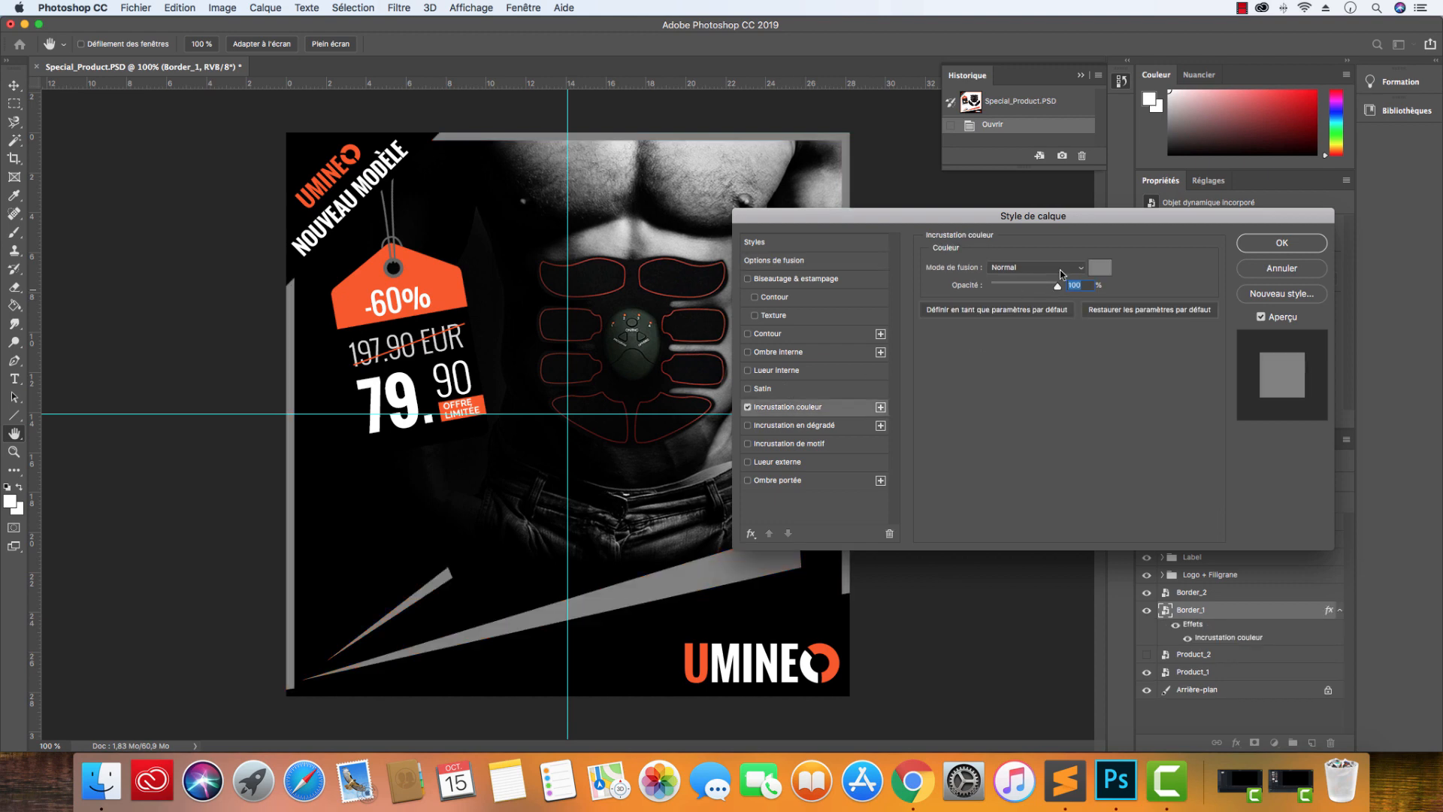
left_click(1100, 269)
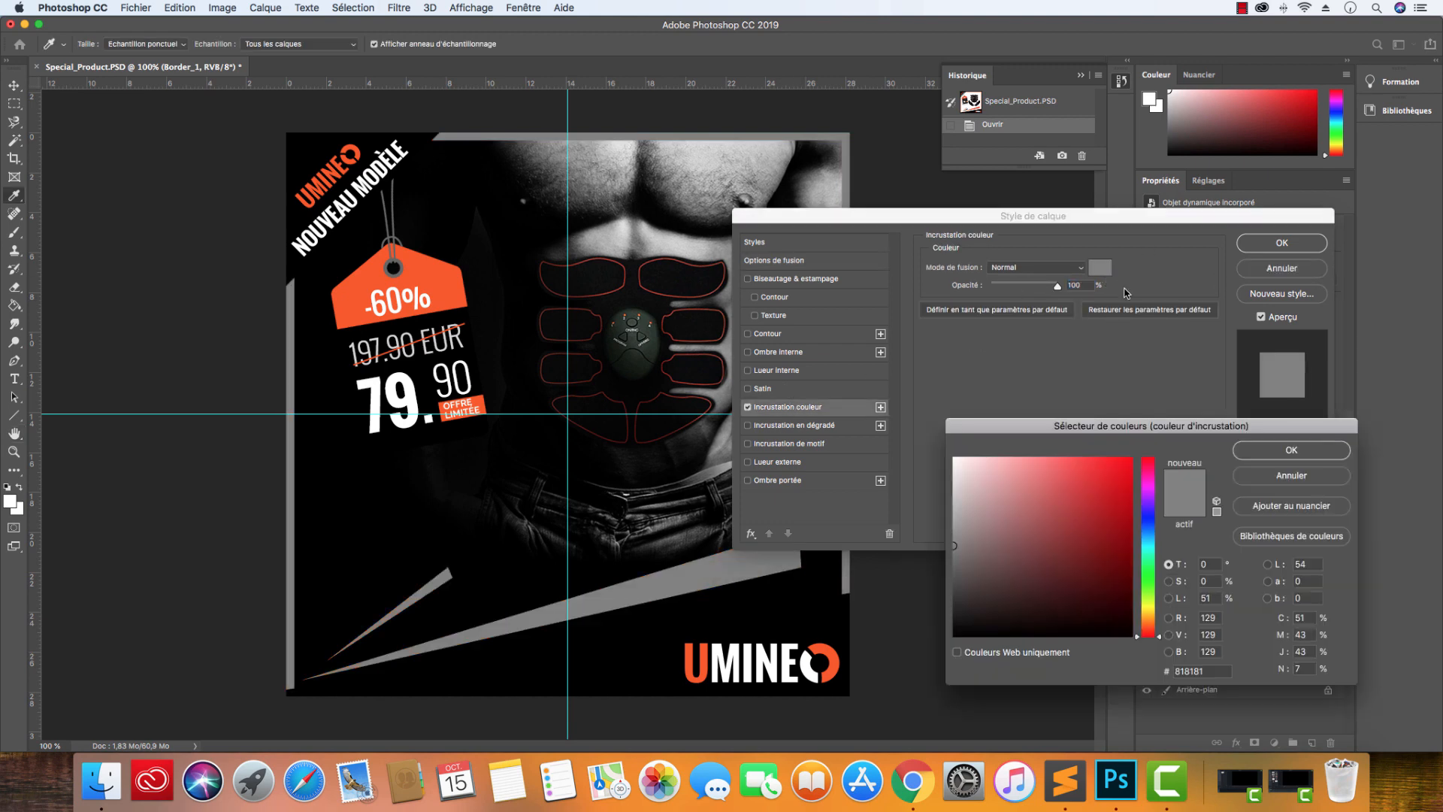
left_click(1299, 451)
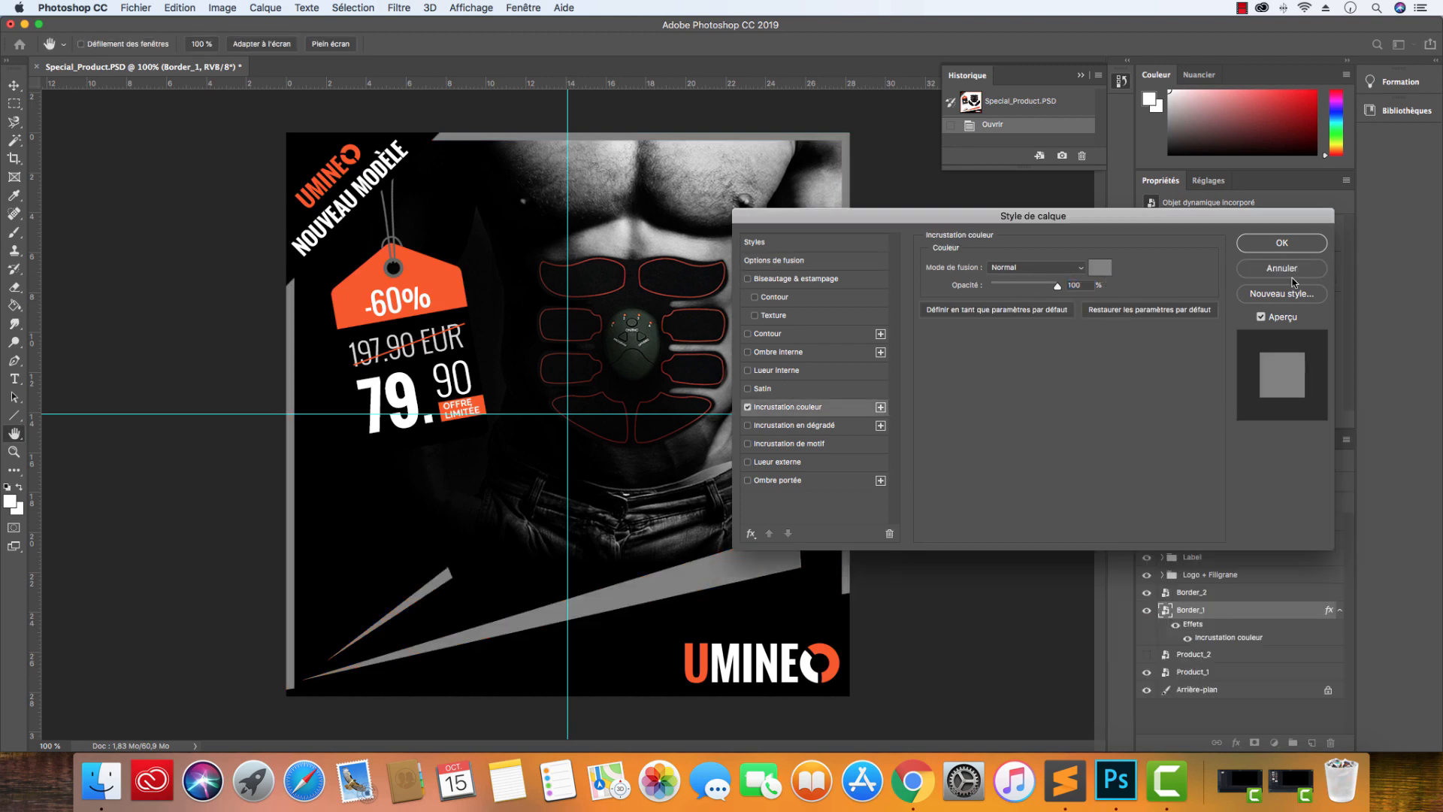
left_click(1098, 267)
left_click(1289, 470)
left_click(1281, 268)
- Toggle both border layers off and on, and switch the visible product image from Product_1 to Product_2
left_click(1146, 610)
left_click(1146, 594)
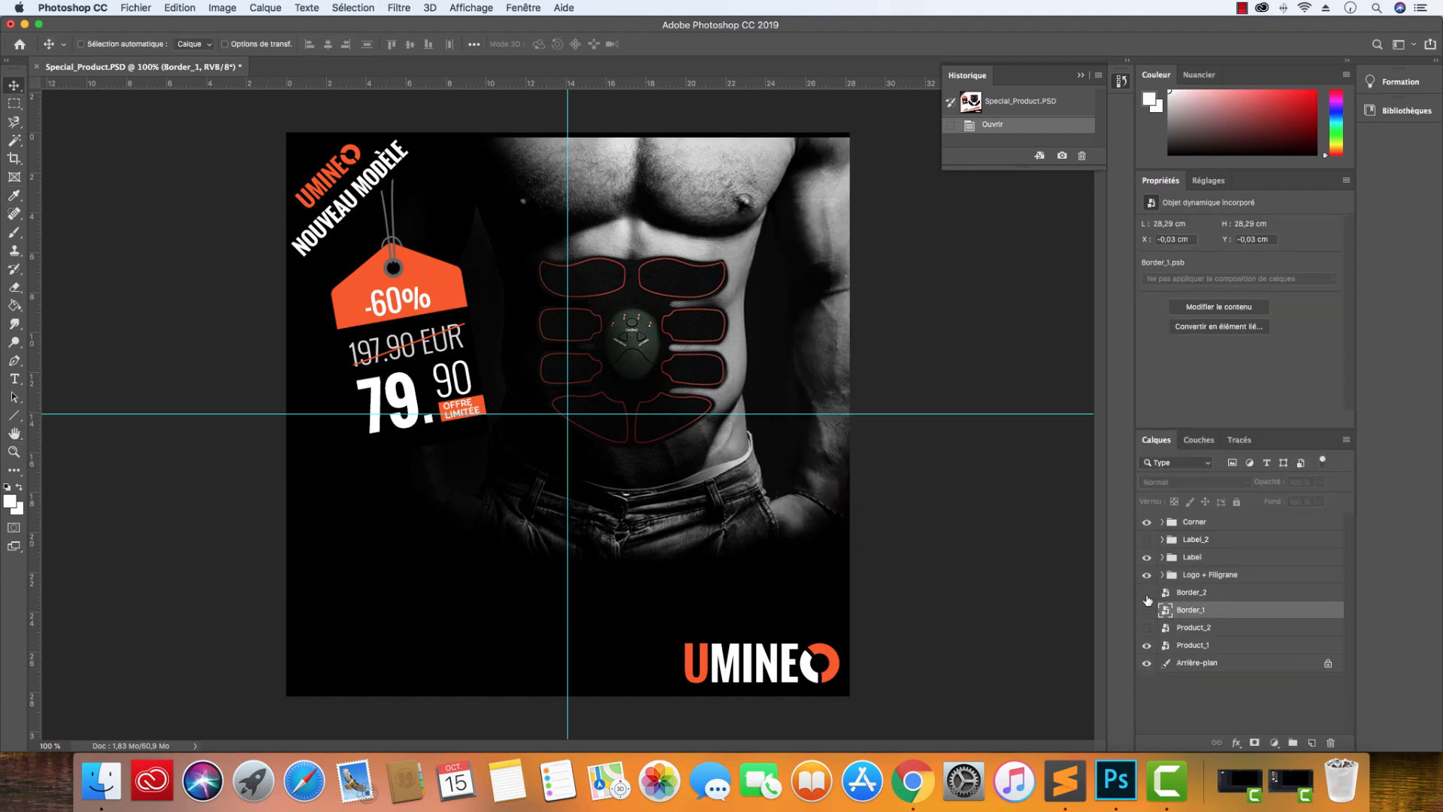
left_click(1146, 609)
left_click(1146, 645)
left_click(1146, 627)
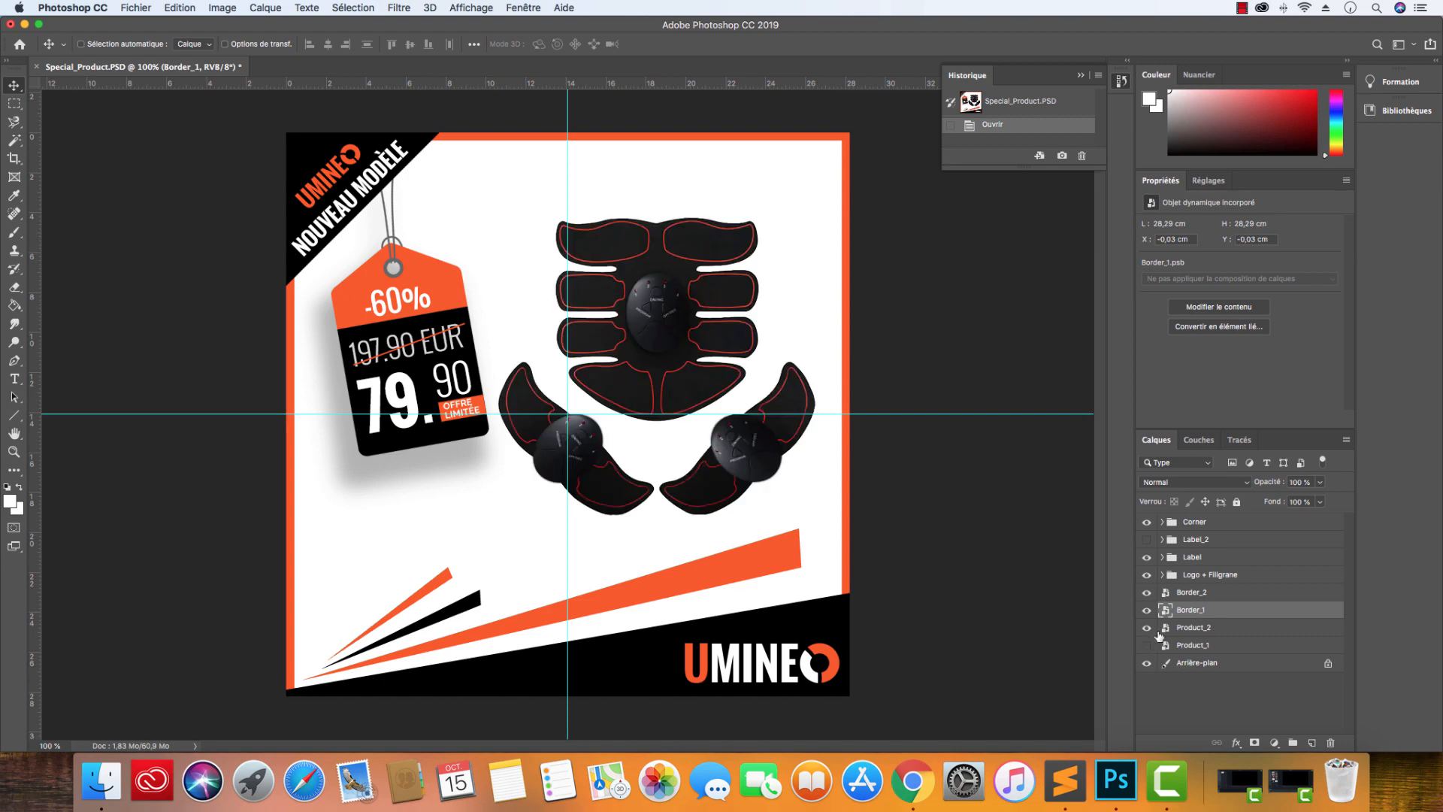
- Toggle Border_1 and Border_2 individually over the Product_2 image to examine which border parts each one draws
left_click(1146, 609)
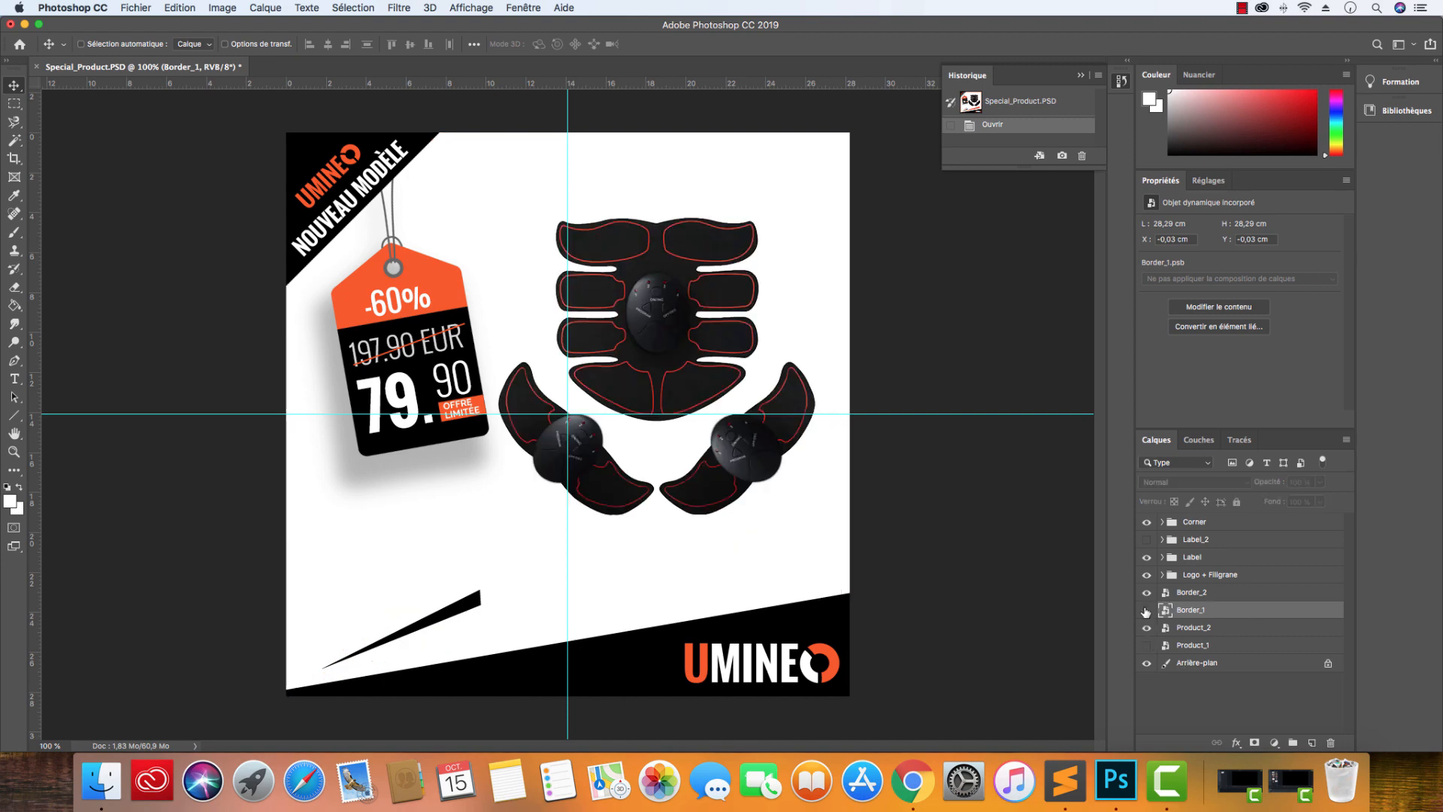
left_click(1146, 610)
left_click(1146, 593)
left_click(1146, 592)
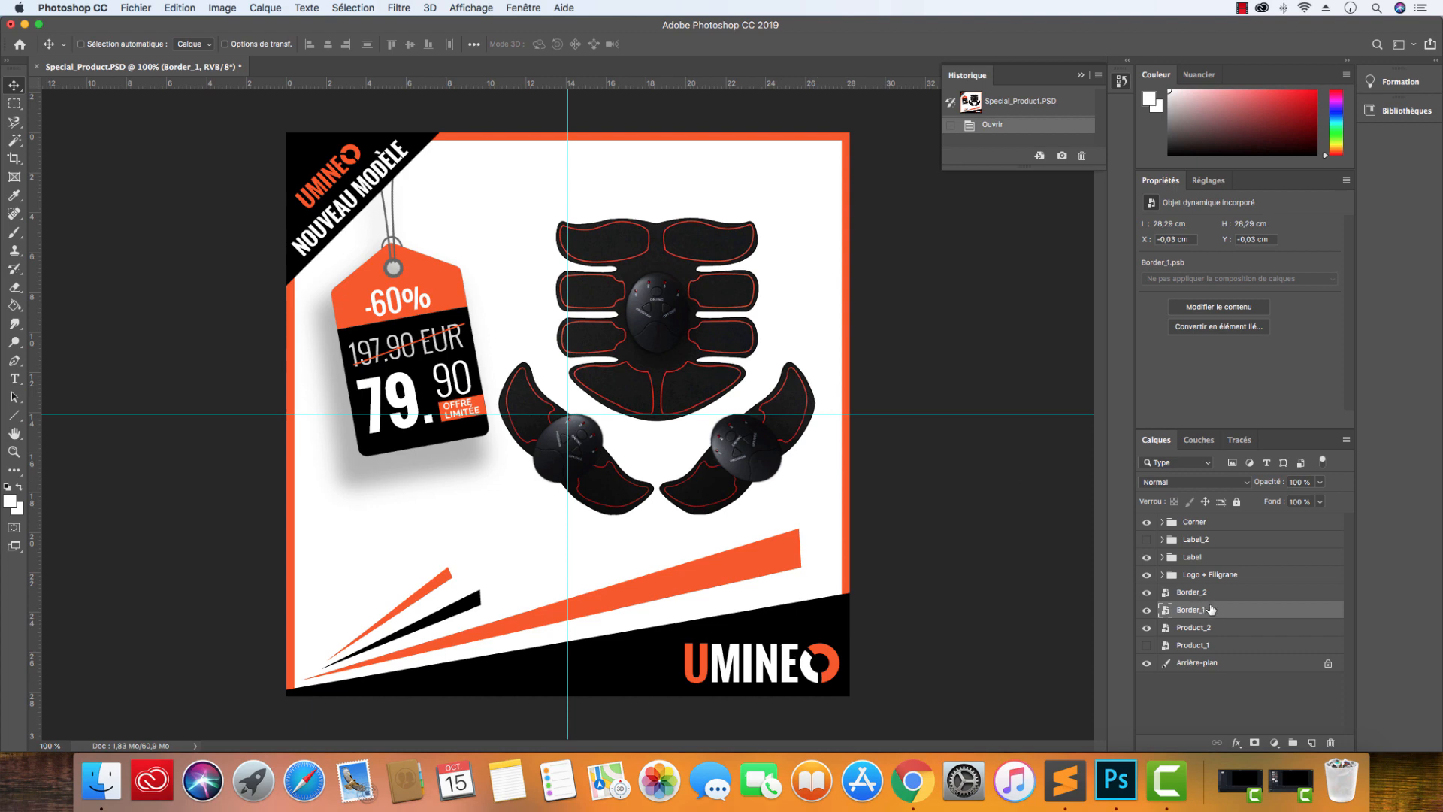
- Expand the Logo + Filigrane group, select the Logo layer inside it, and collapse the group
left_click(1207, 576)
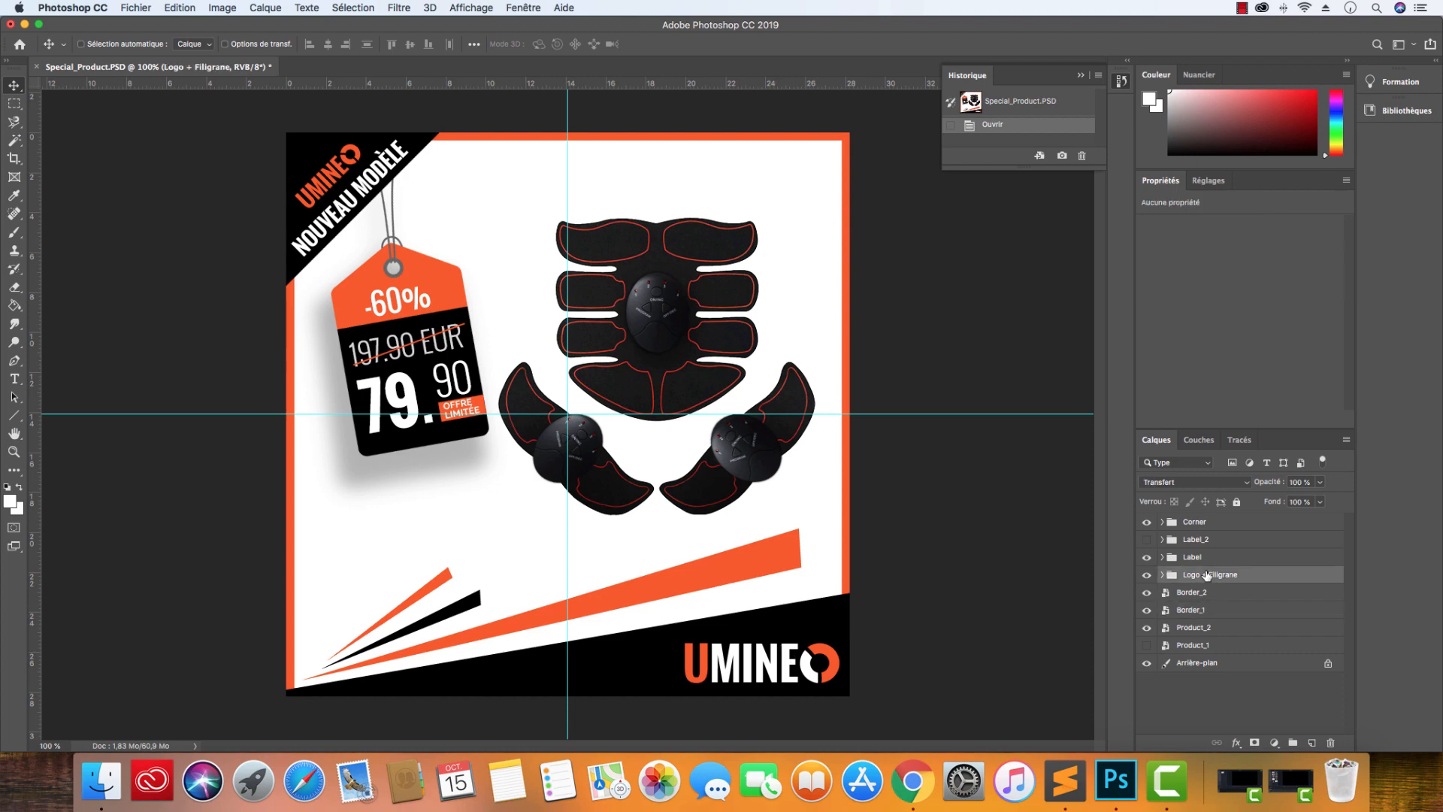
left_click(1162, 574)
left_click(1205, 593)
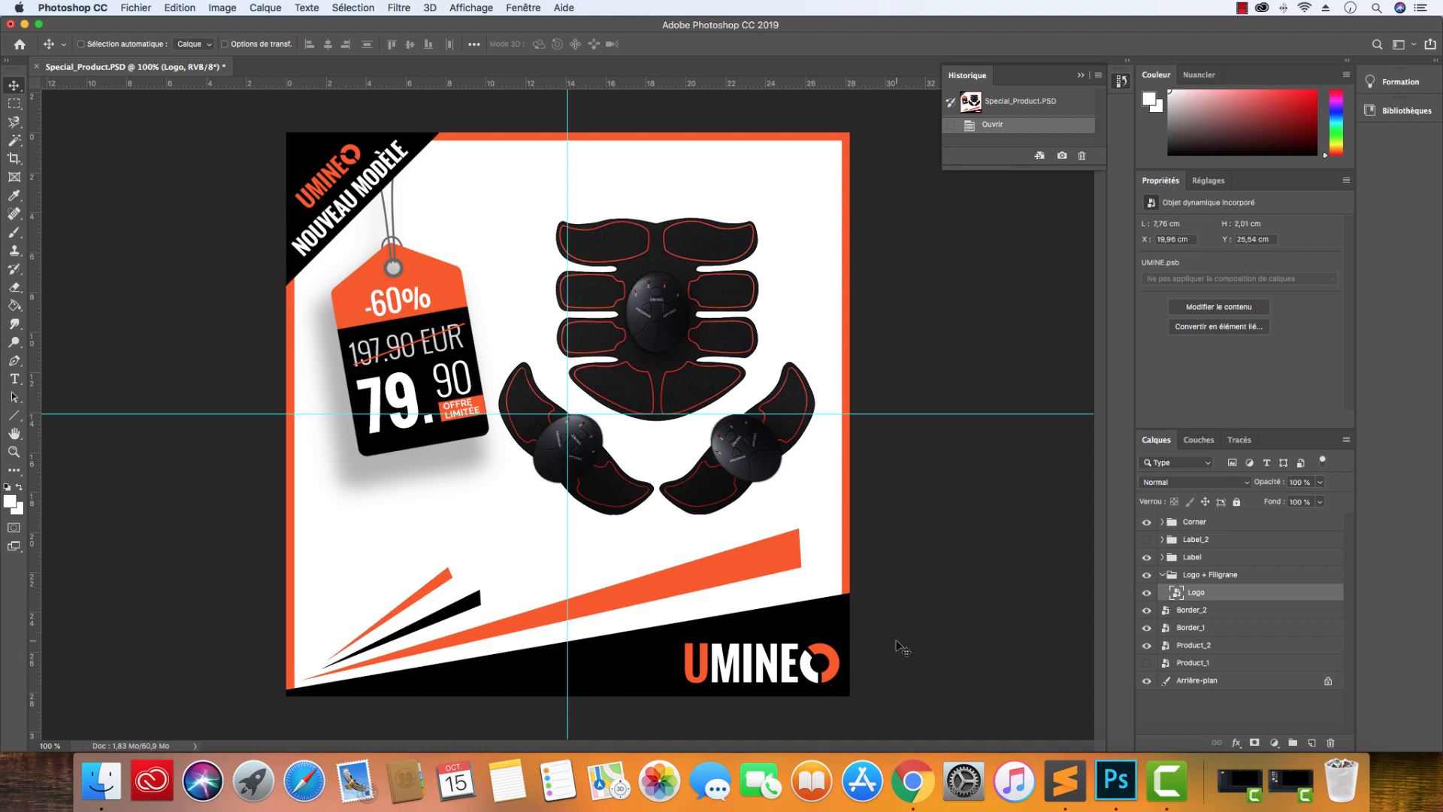
left_click(1162, 574)
- Expand the Label group and toggle the Offre_Limitee layer's visibility to identify it on the price tag
left_click(1162, 556)
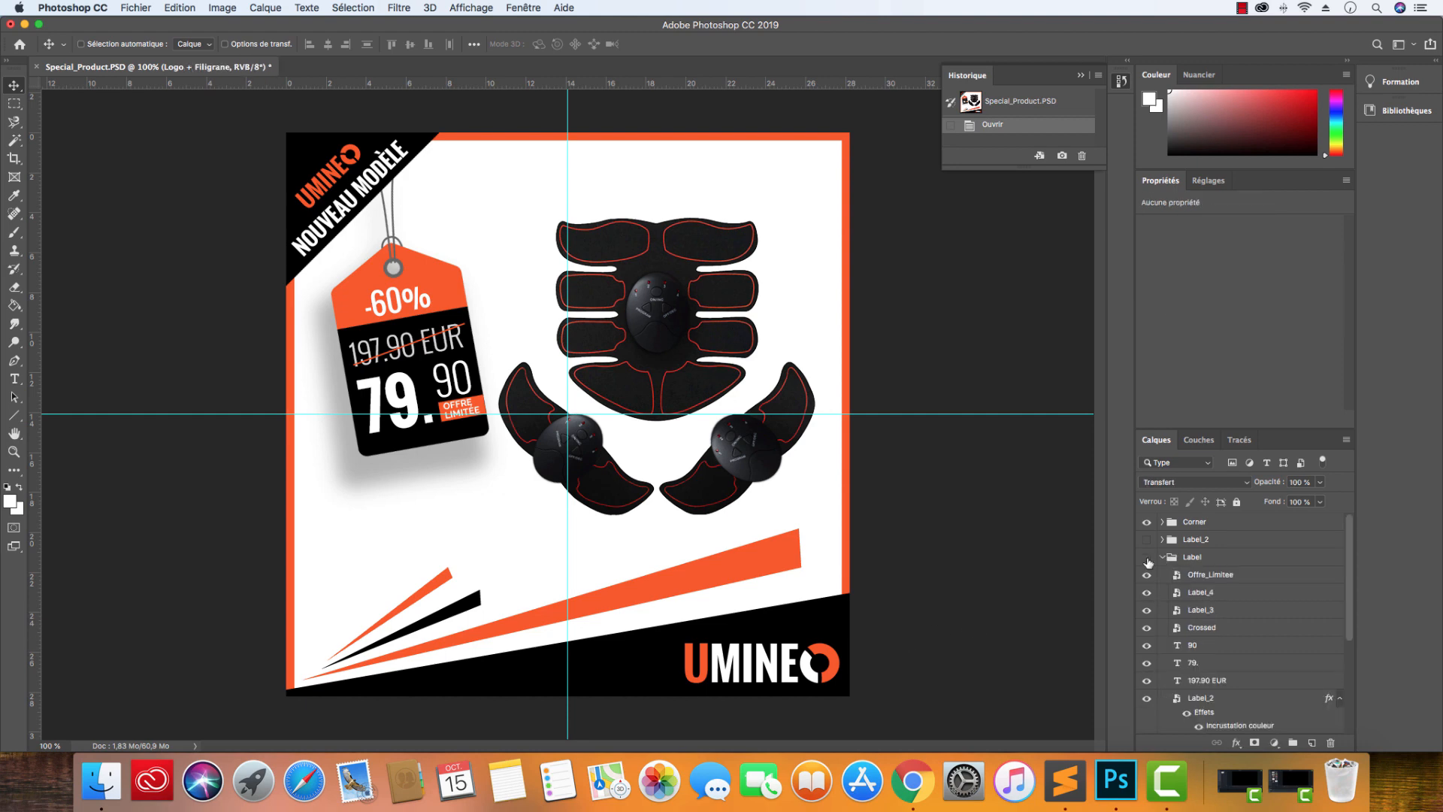
left_click(1238, 577)
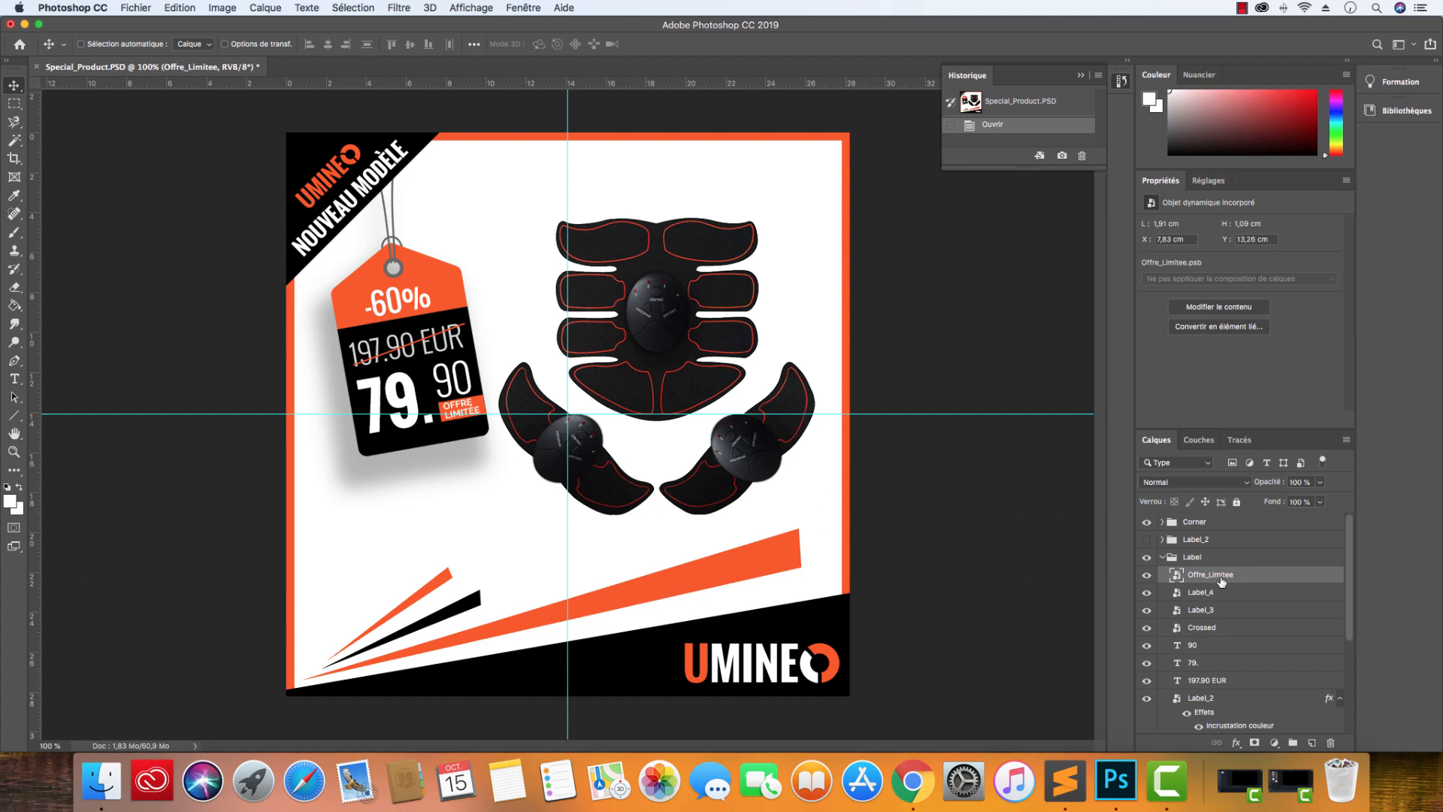
left_click(1147, 576)
left_click(1148, 576)
- Toggle the Label_4 layer's visibility, open its layer style settings, and close them without changes
left_click(1146, 593)
left_click(1146, 594)
left_click(1268, 597)
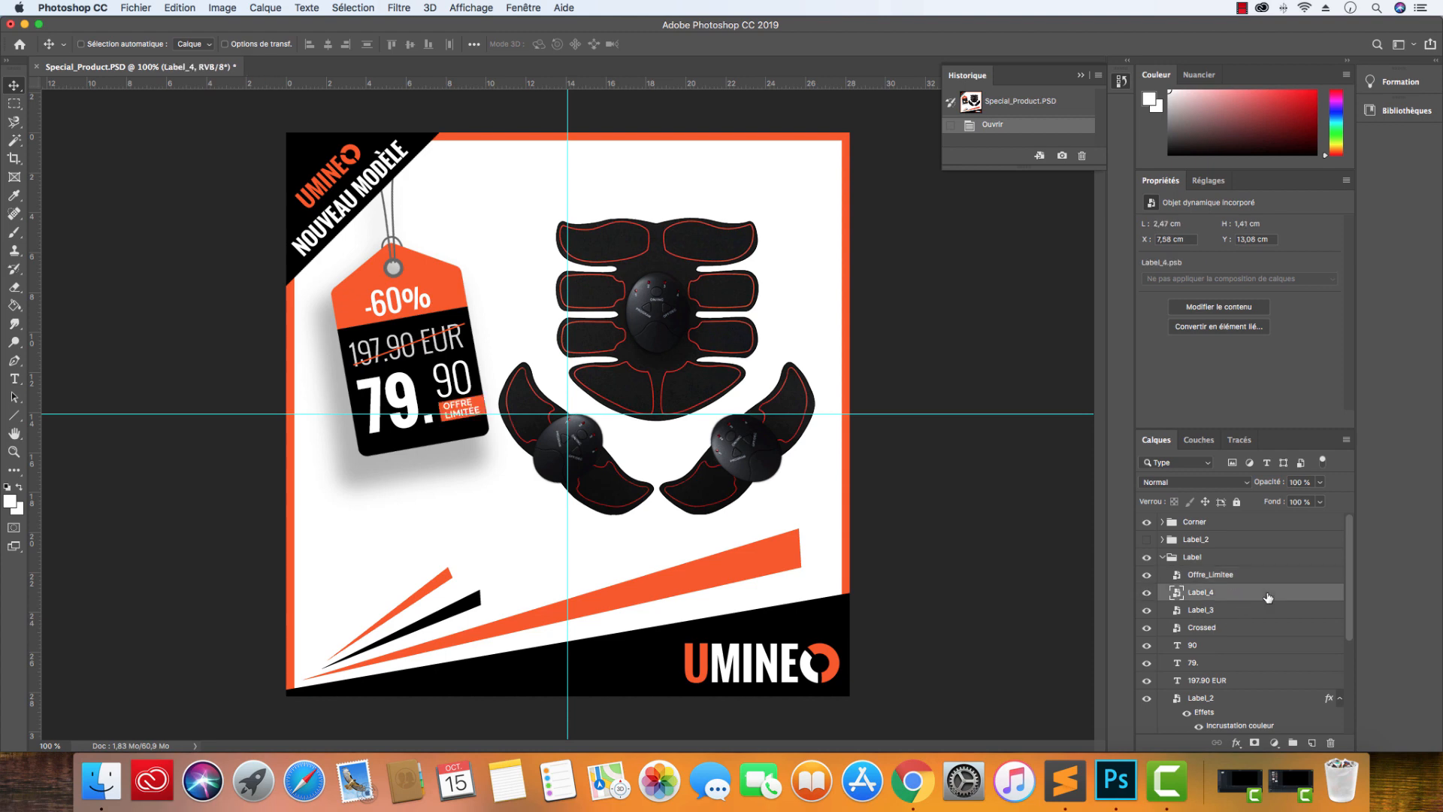
double_click(1269, 597)
key("Escape")
- Toggle the Label_3 layer's visibility, open its layer style settings, and cancel without changes
left_click(1222, 609)
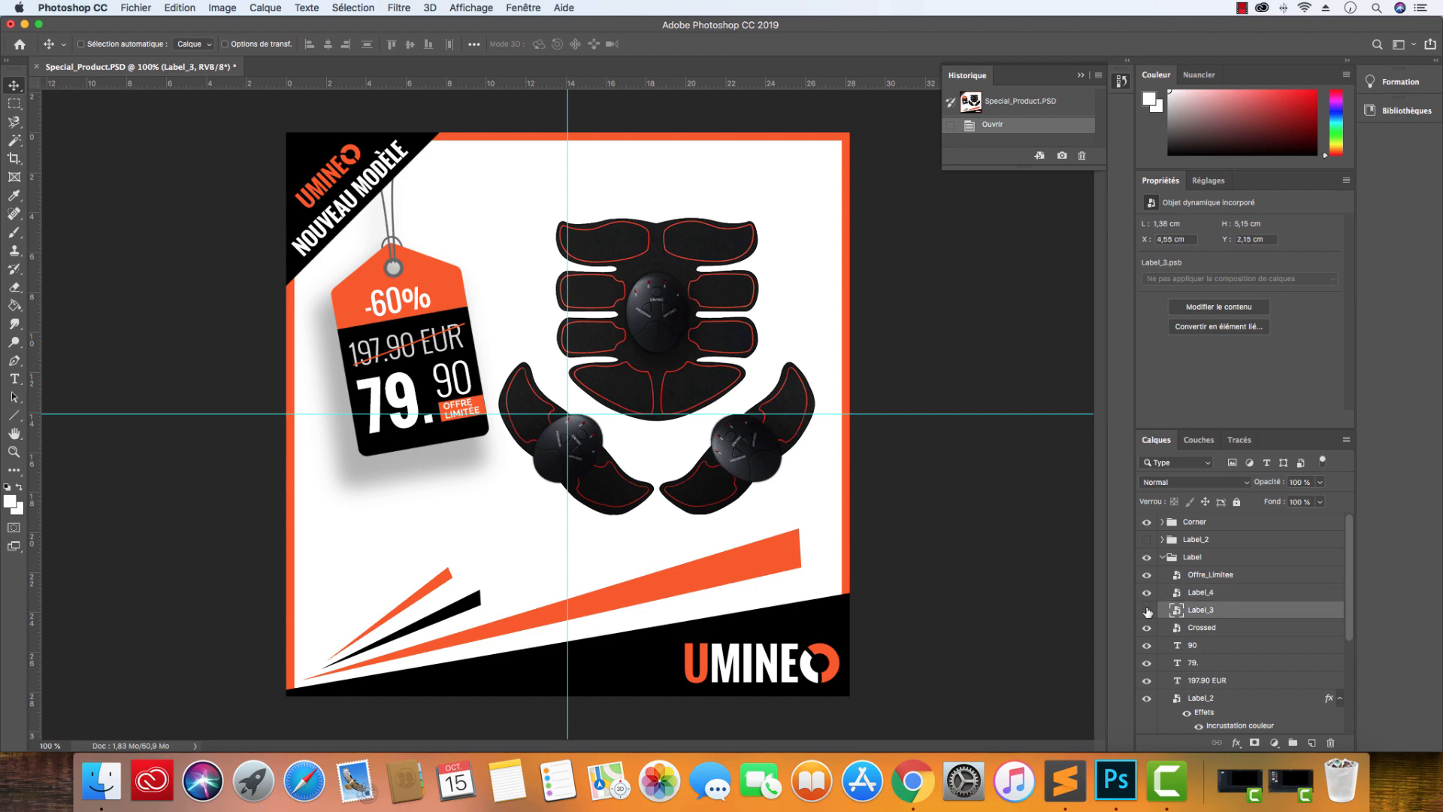
left_click(1147, 610)
left_click(1146, 610)
scroll(1277, 614, "down", 1)
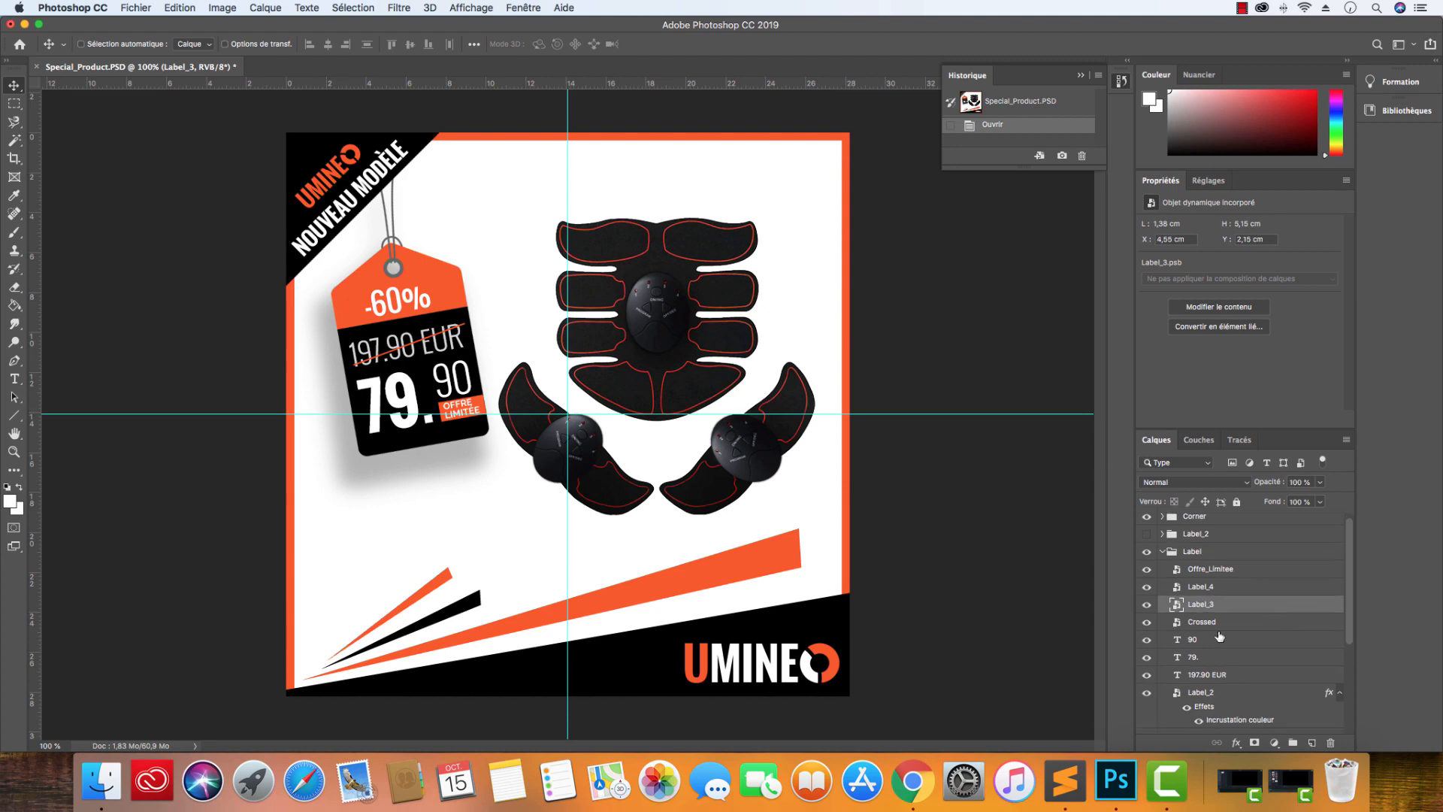
double_click(1267, 610)
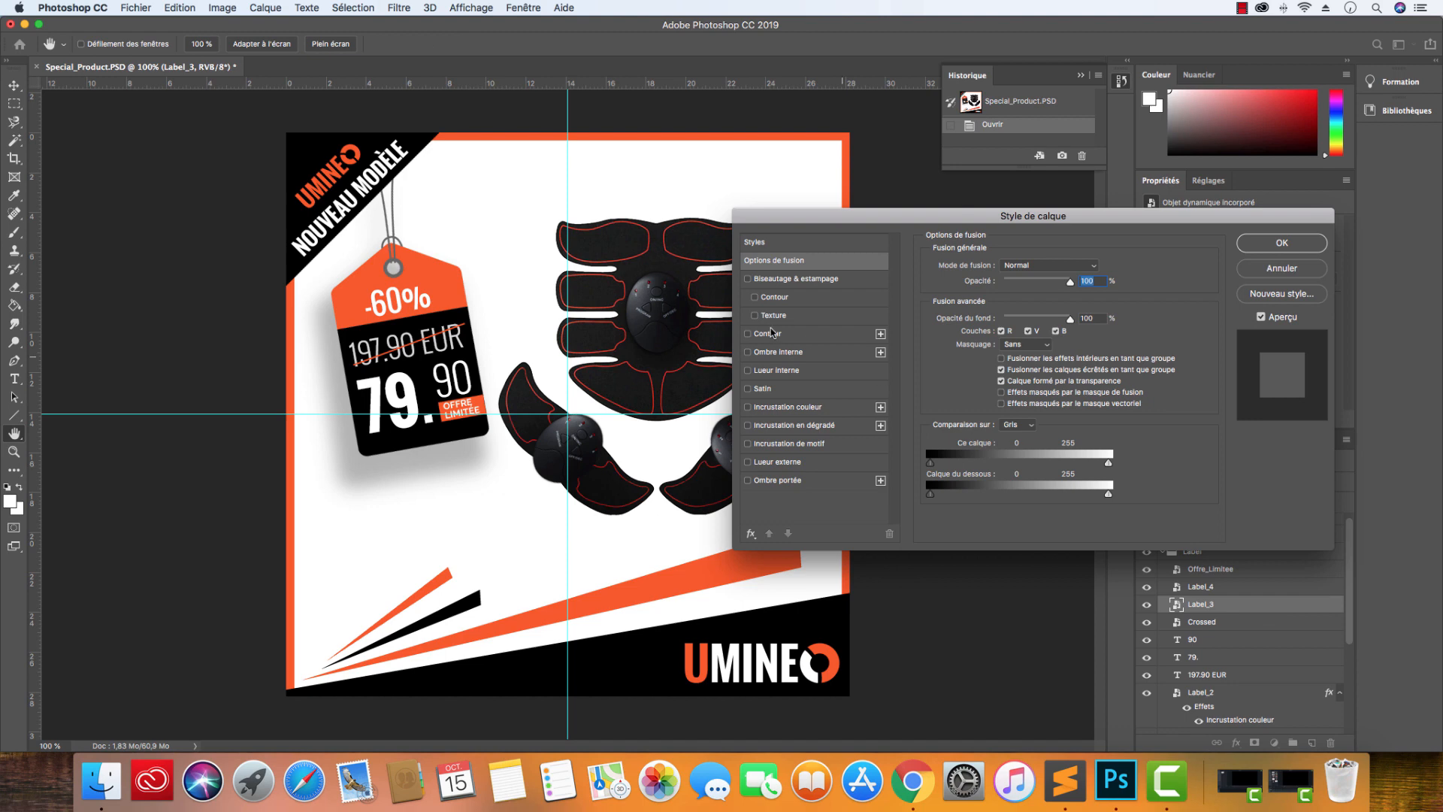
left_click(1256, 275)
- Select the digits 197 in the crossed-out price with the Type tool and leave text editing without changing them
scroll(1143, 682, "down", 2)
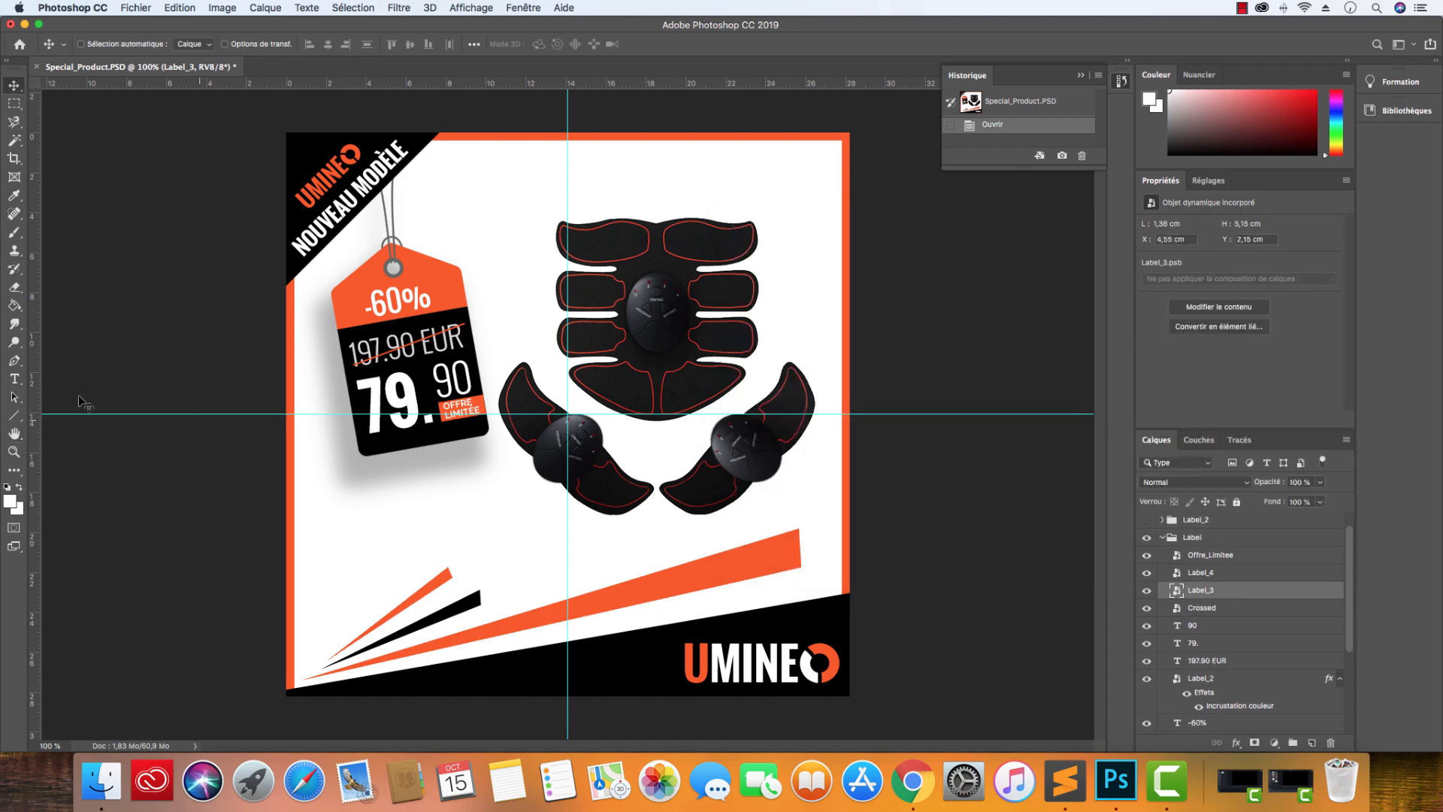
left_click(14, 382)
triple_click(374, 346)
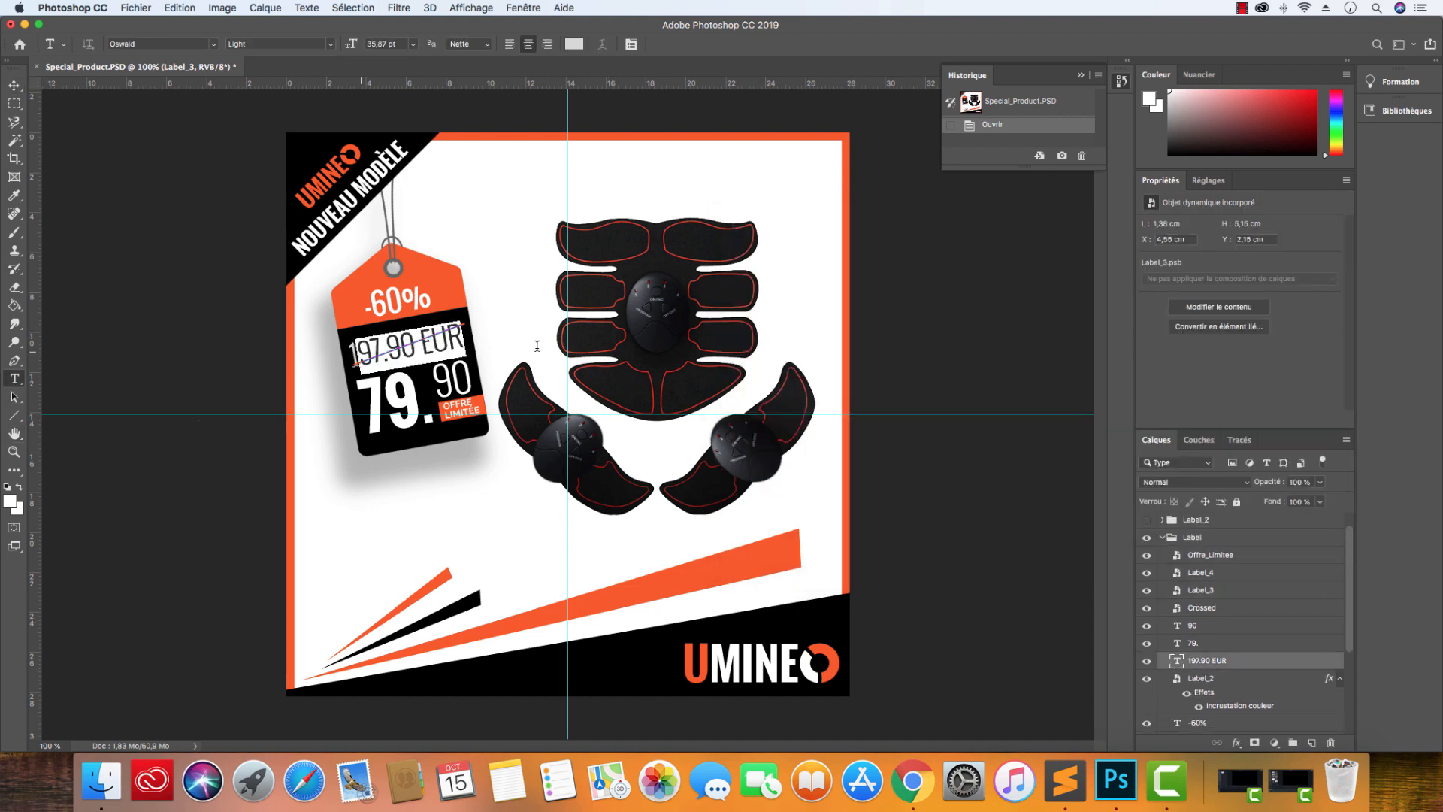
left_click_drag(384, 345, 350, 347)
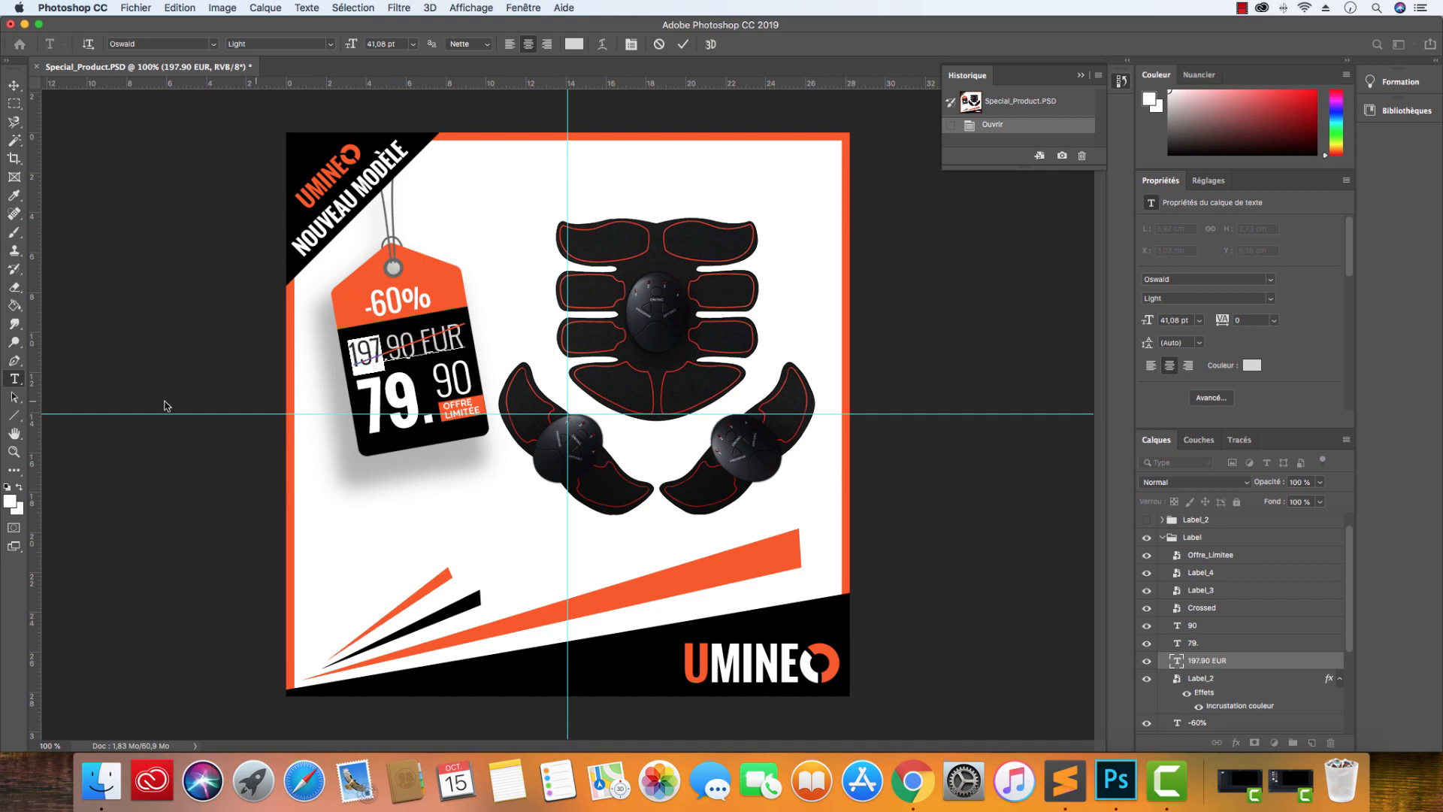
left_click(18, 363)
left_click(16, 378)
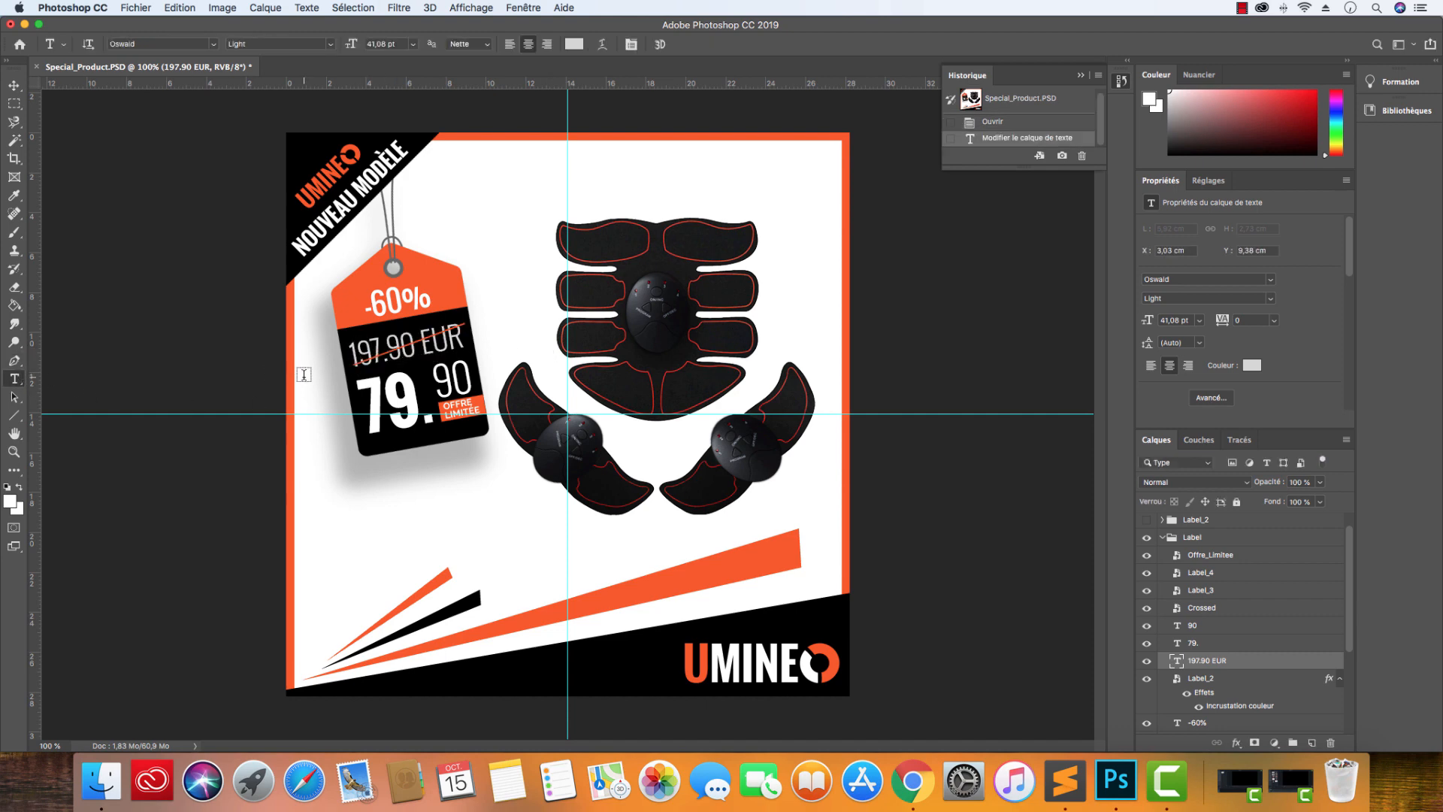
- Insert a 1 before the large price on the tag so that it reads 179
left_click(363, 391)
type("1")
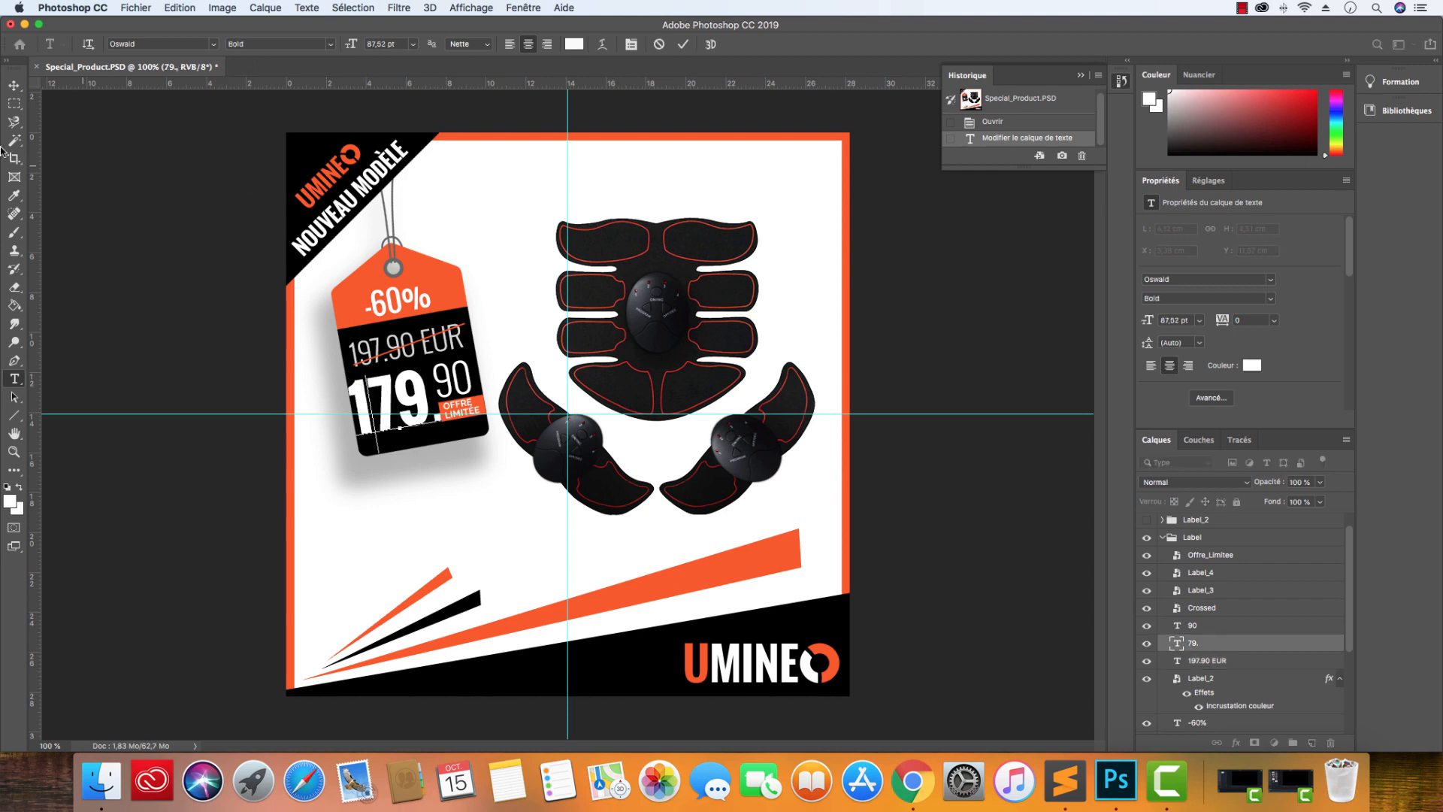
left_click(14, 85)
- Scale the large 179. price text down to about 80%, and undo both the scaling and the price edit
key("super+t")
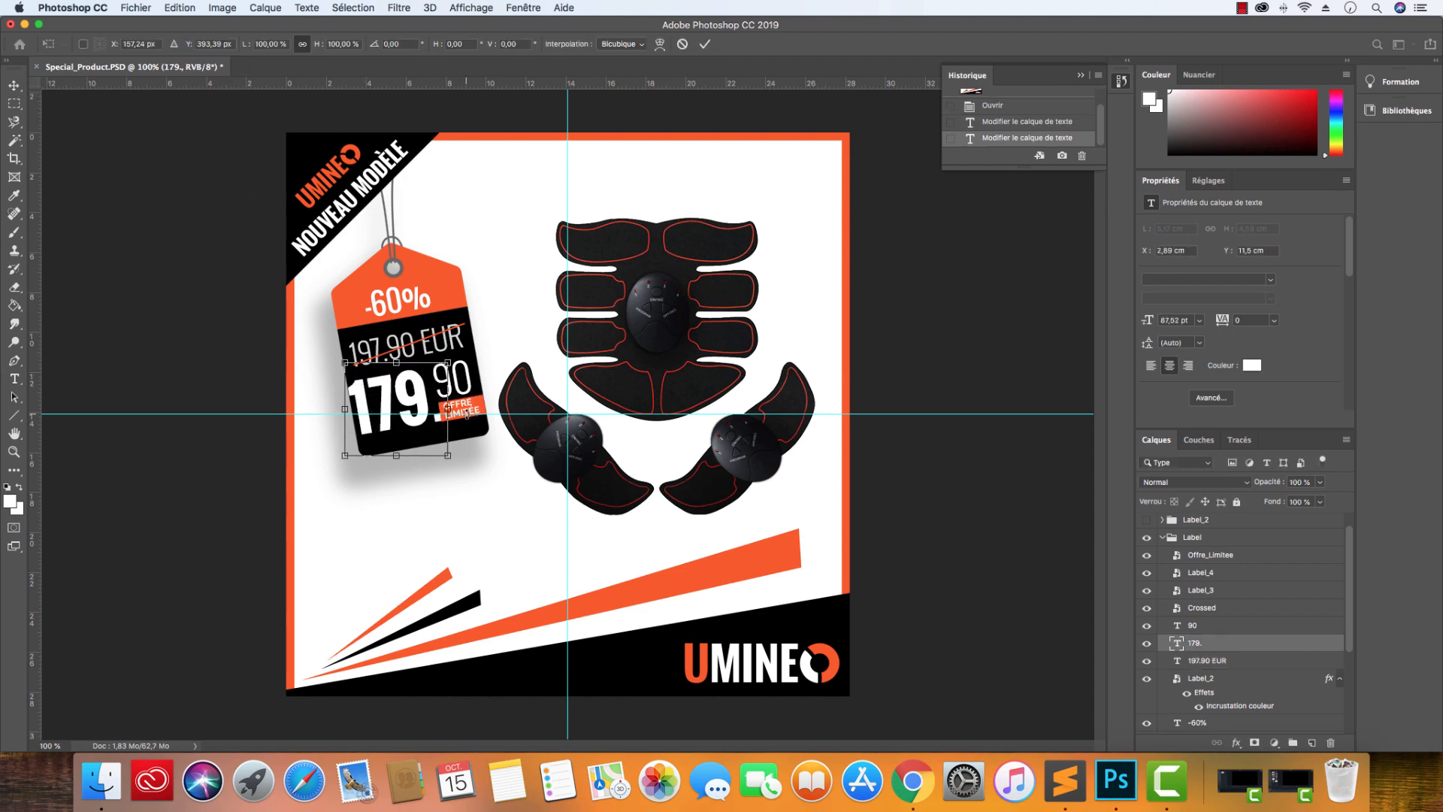
left_click_drag(448, 355, 425, 390)
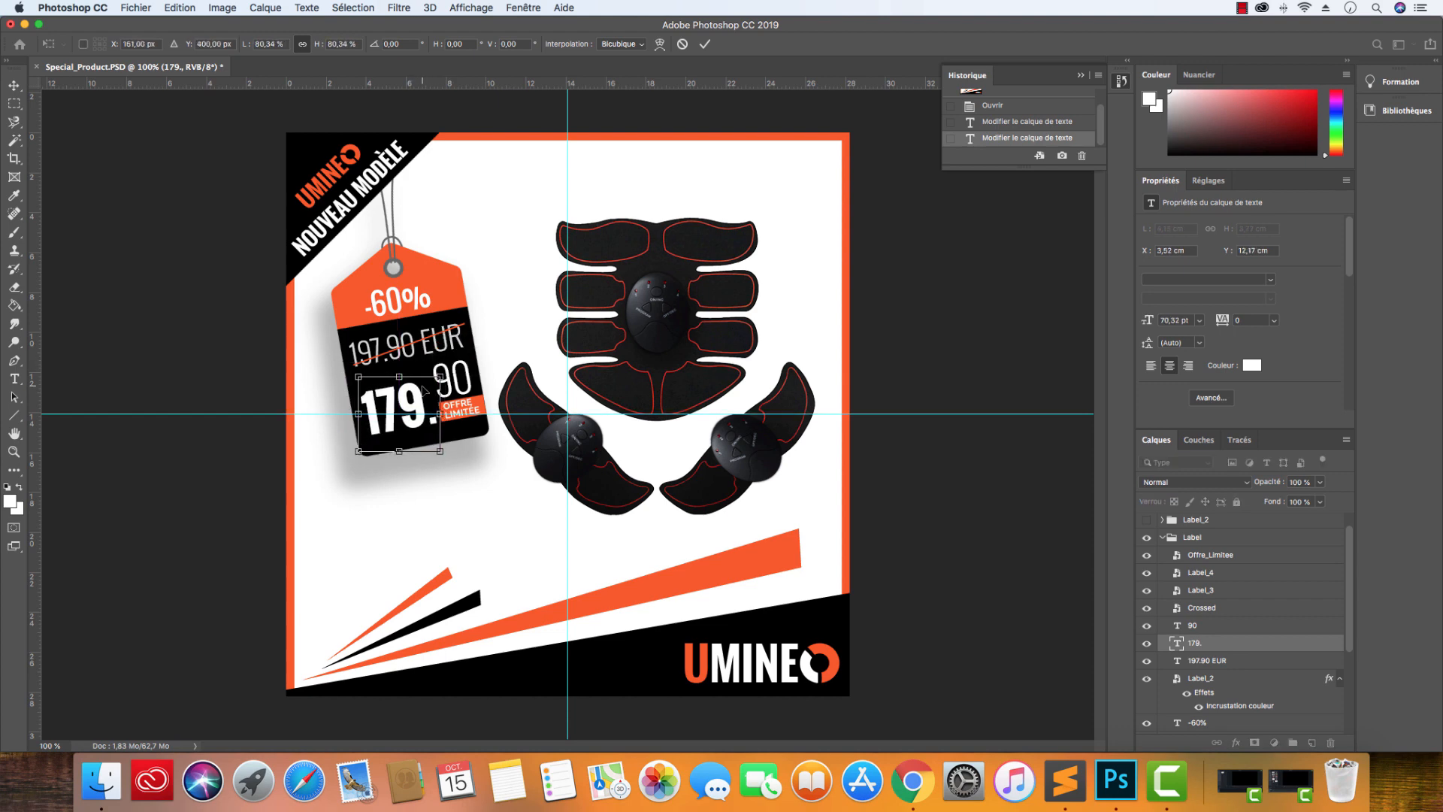
key("Return")
key("super+z")
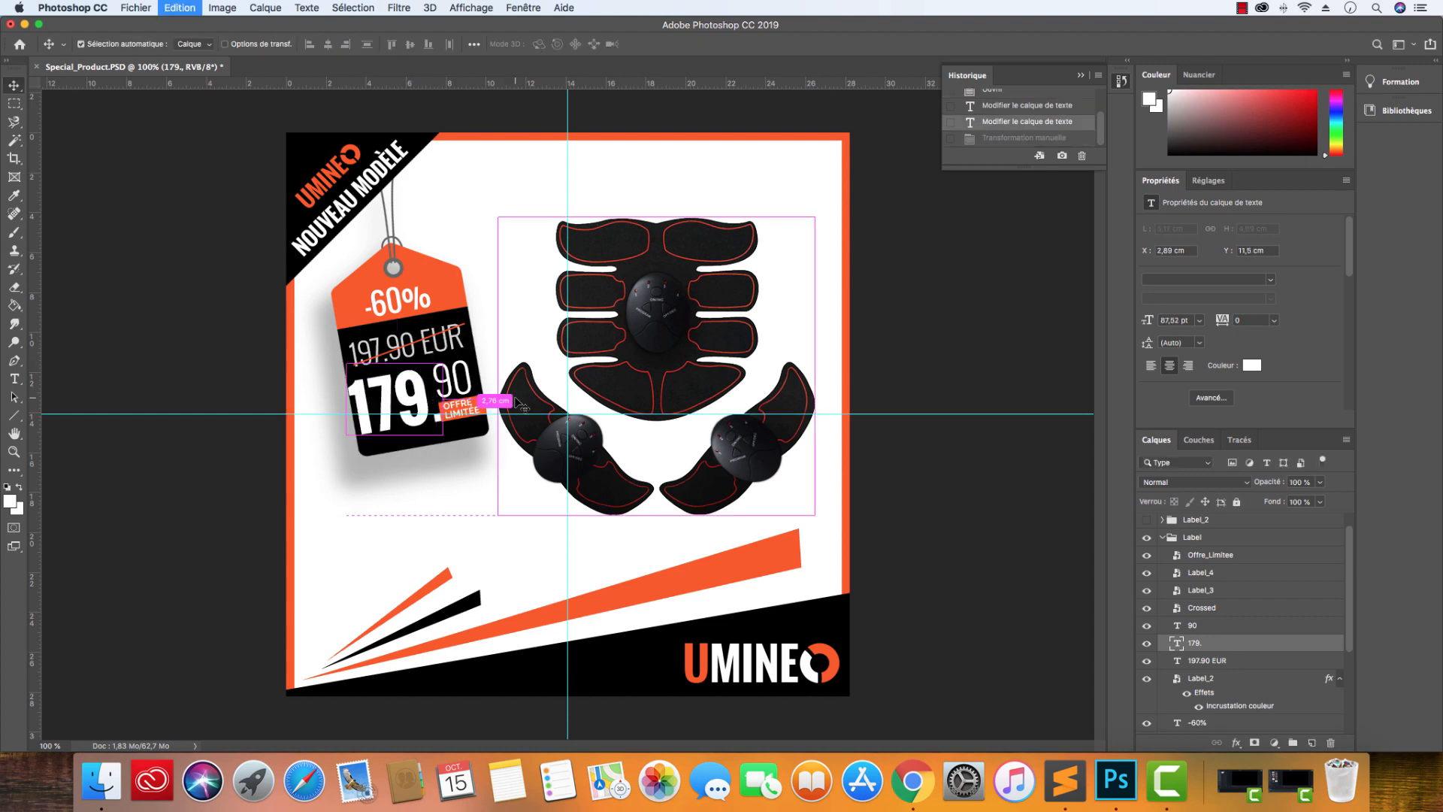
key("super+z")
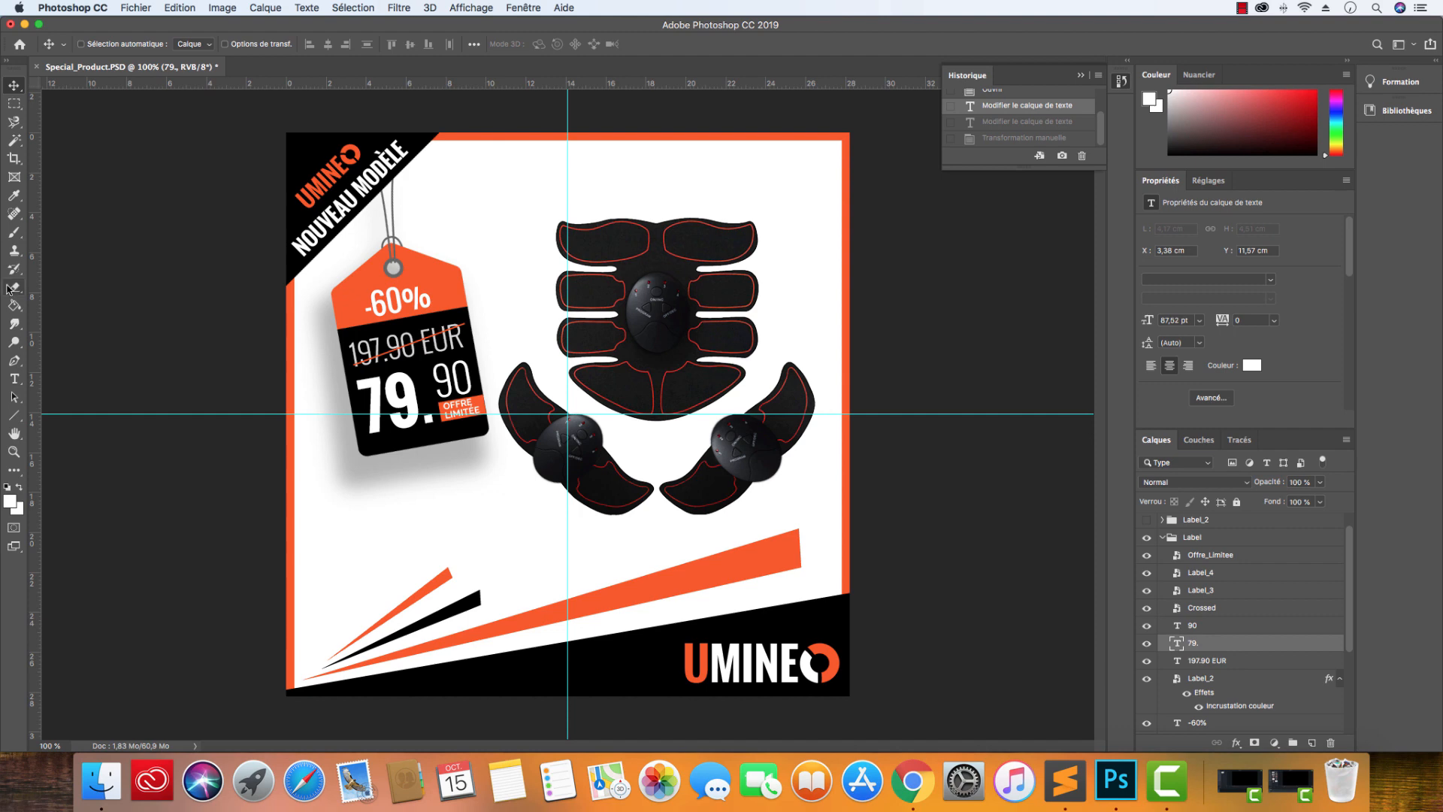
- Select the digit 6 in the tag's -60% discount with the Type tool and leave text editing without changing it
left_click(23, 381)
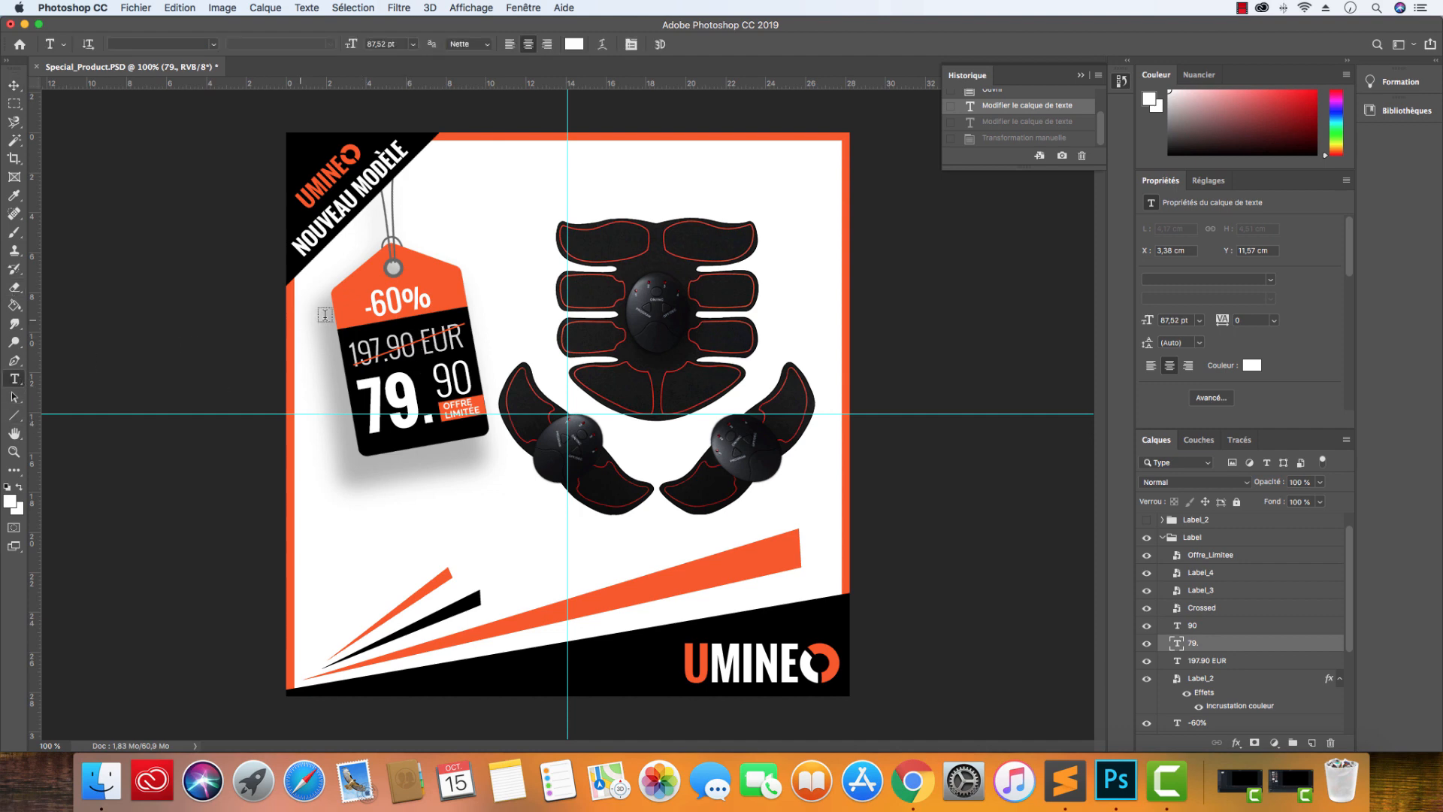
left_click_drag(369, 302, 385, 309)
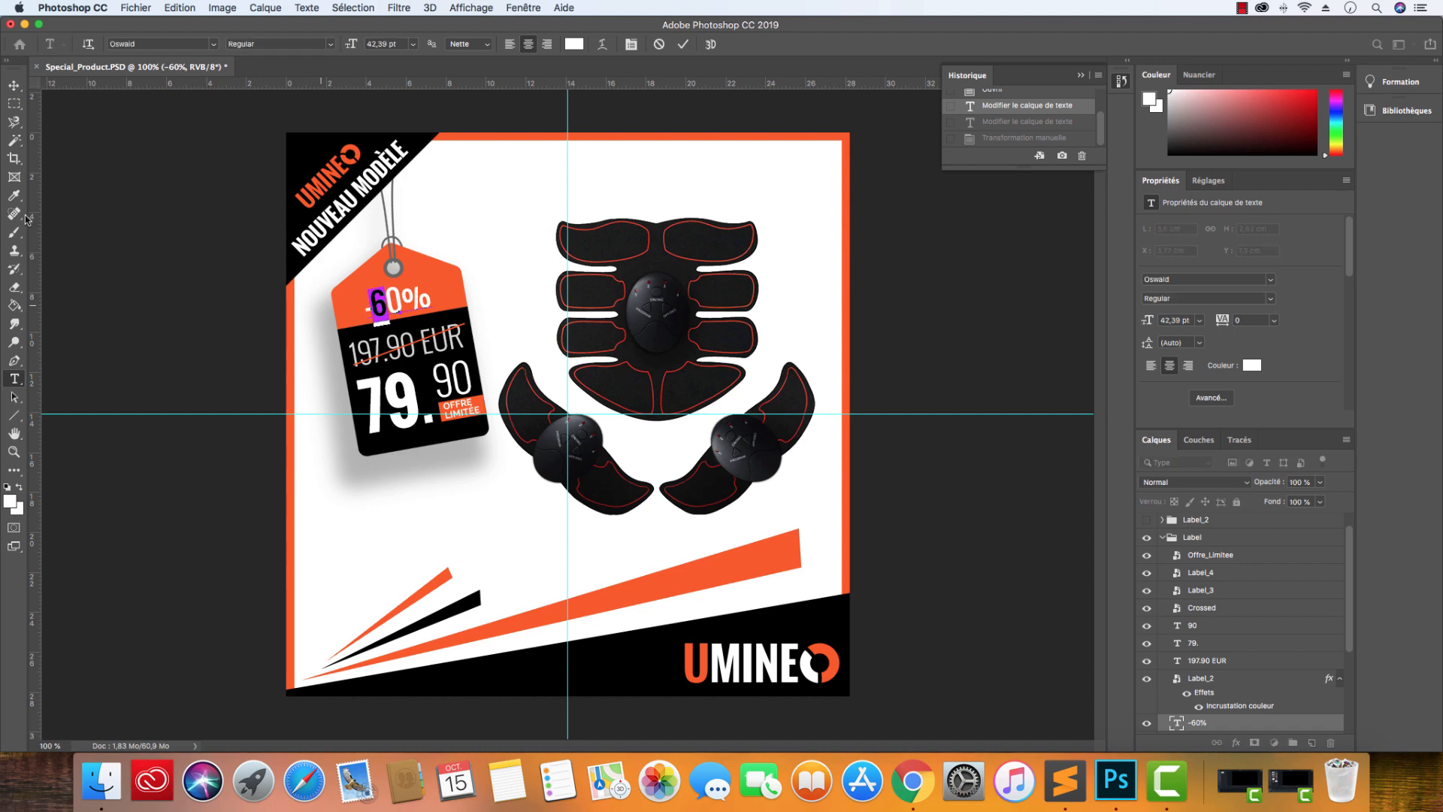
left_click(13, 85)
- Toggle the Label_1 layer's visibility, try a Color Overlay on it and cancel the layer style
scroll(1272, 639, "down", 3)
scroll(1272, 640, "down", 3)
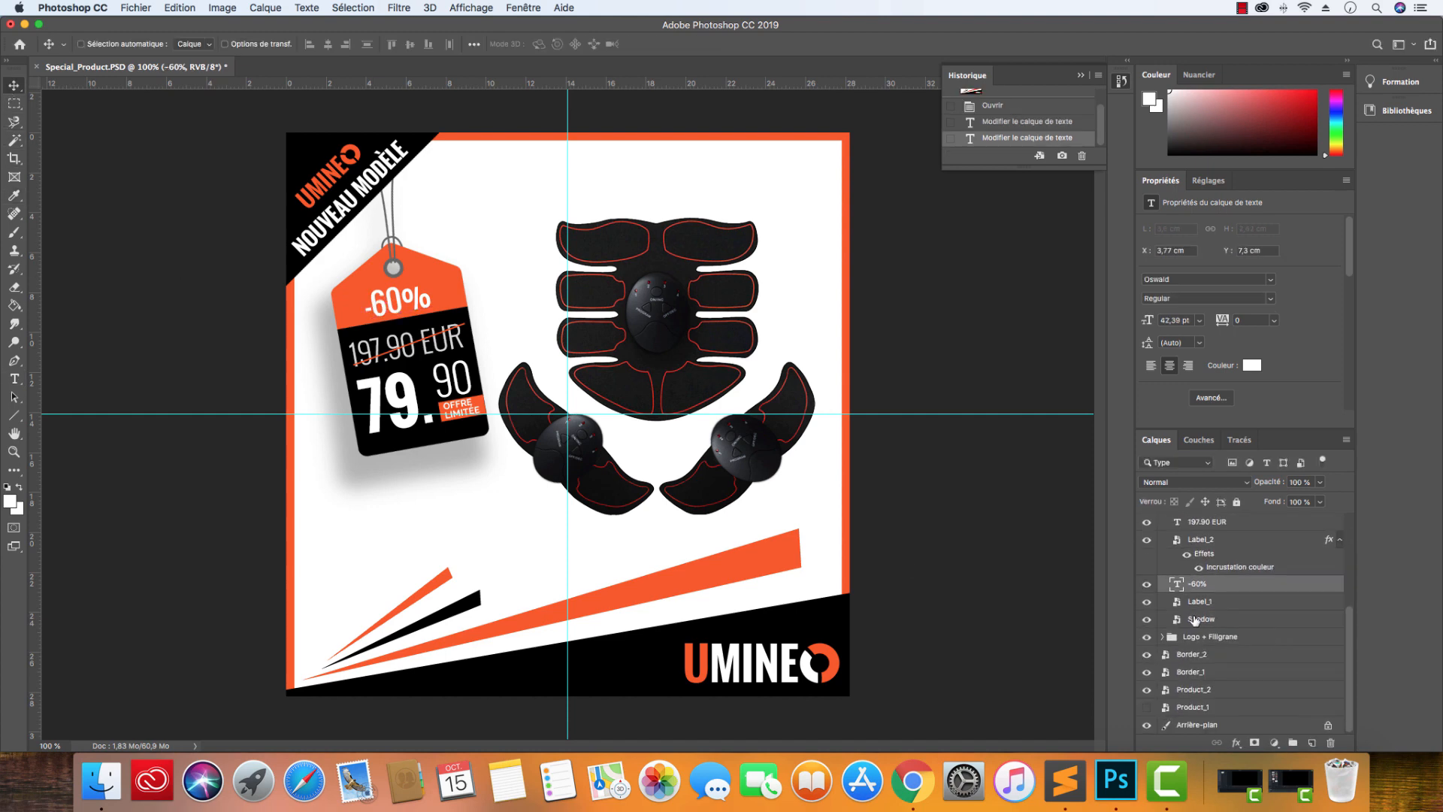
left_click(1146, 604)
left_click(1146, 602)
double_click(1276, 602)
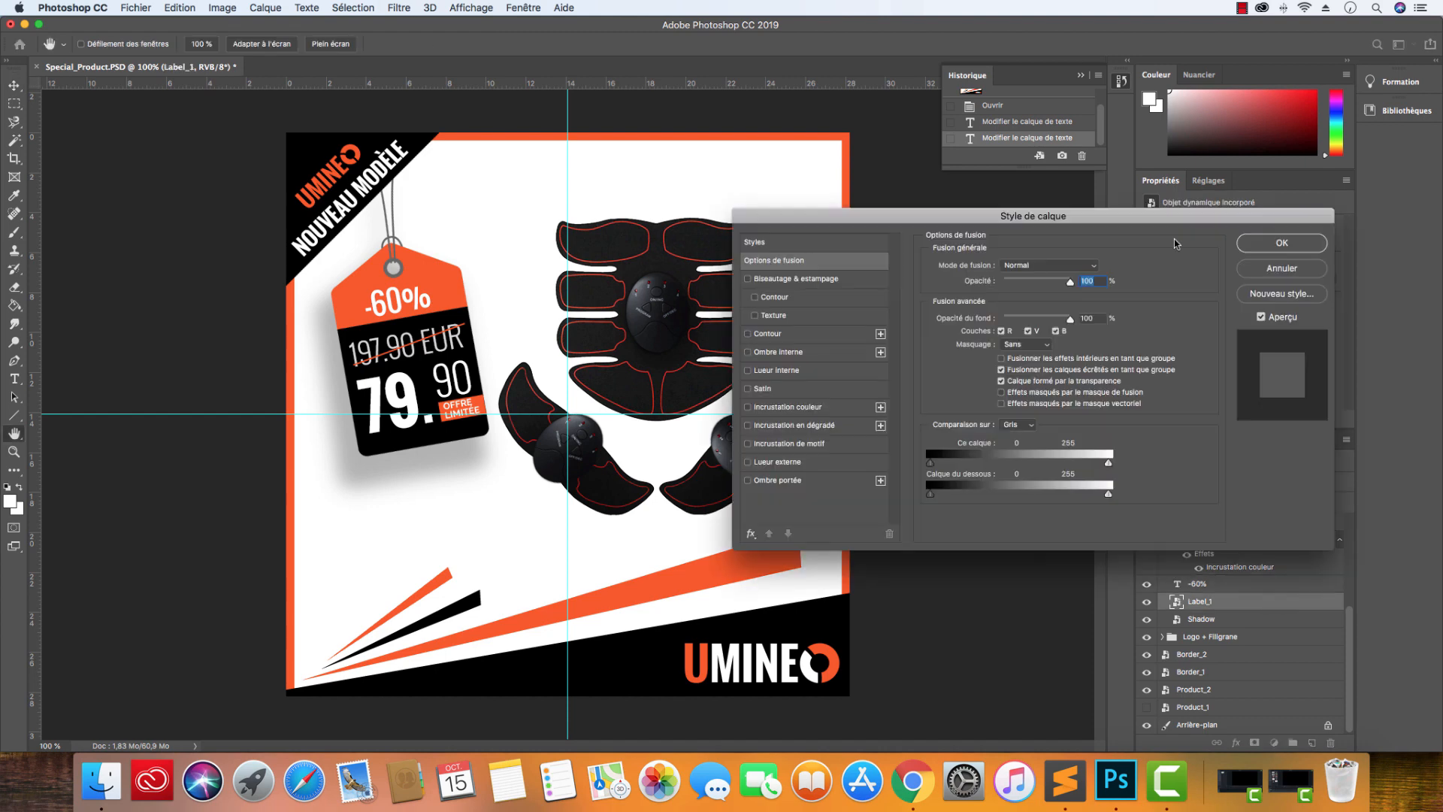
left_click(814, 408)
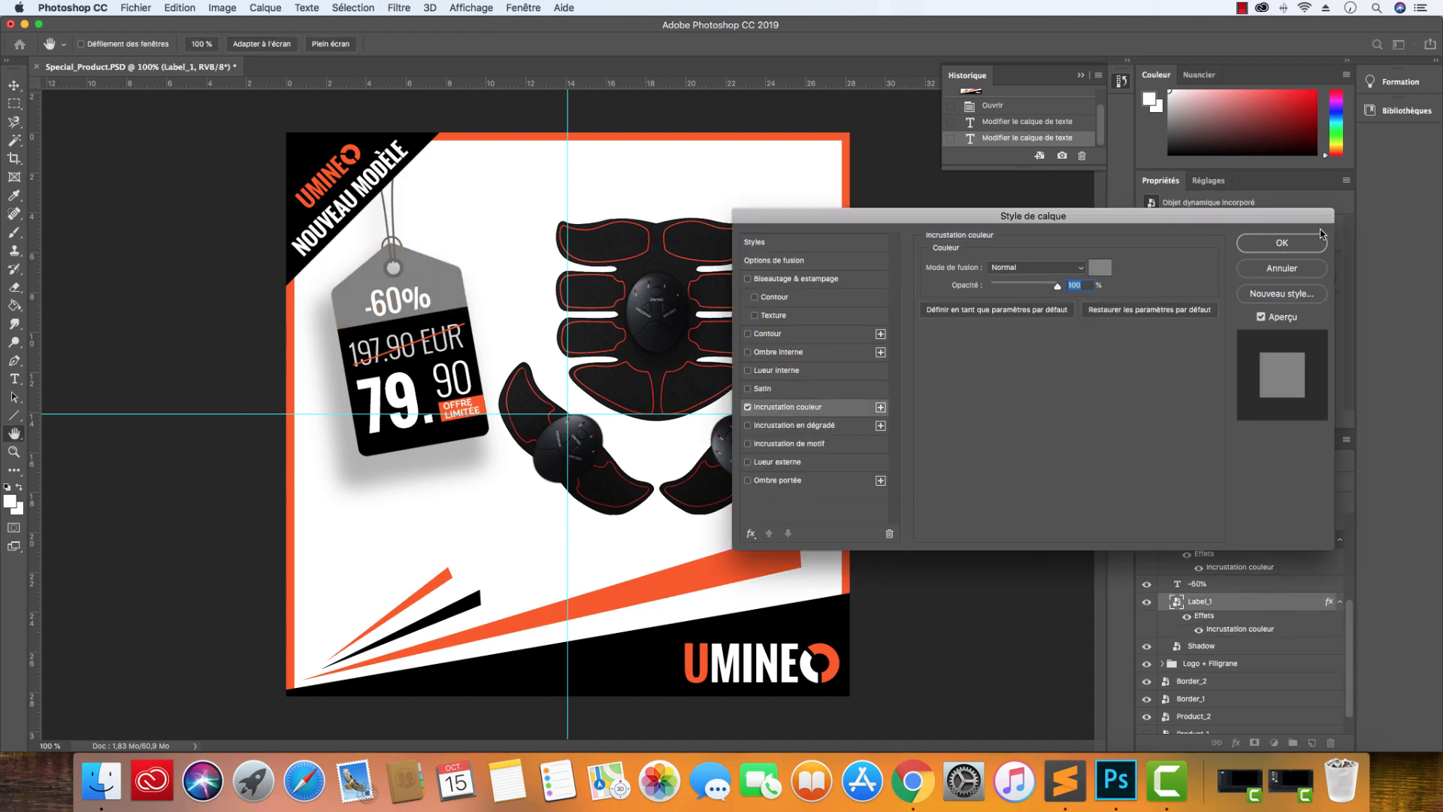
left_click(1317, 268)
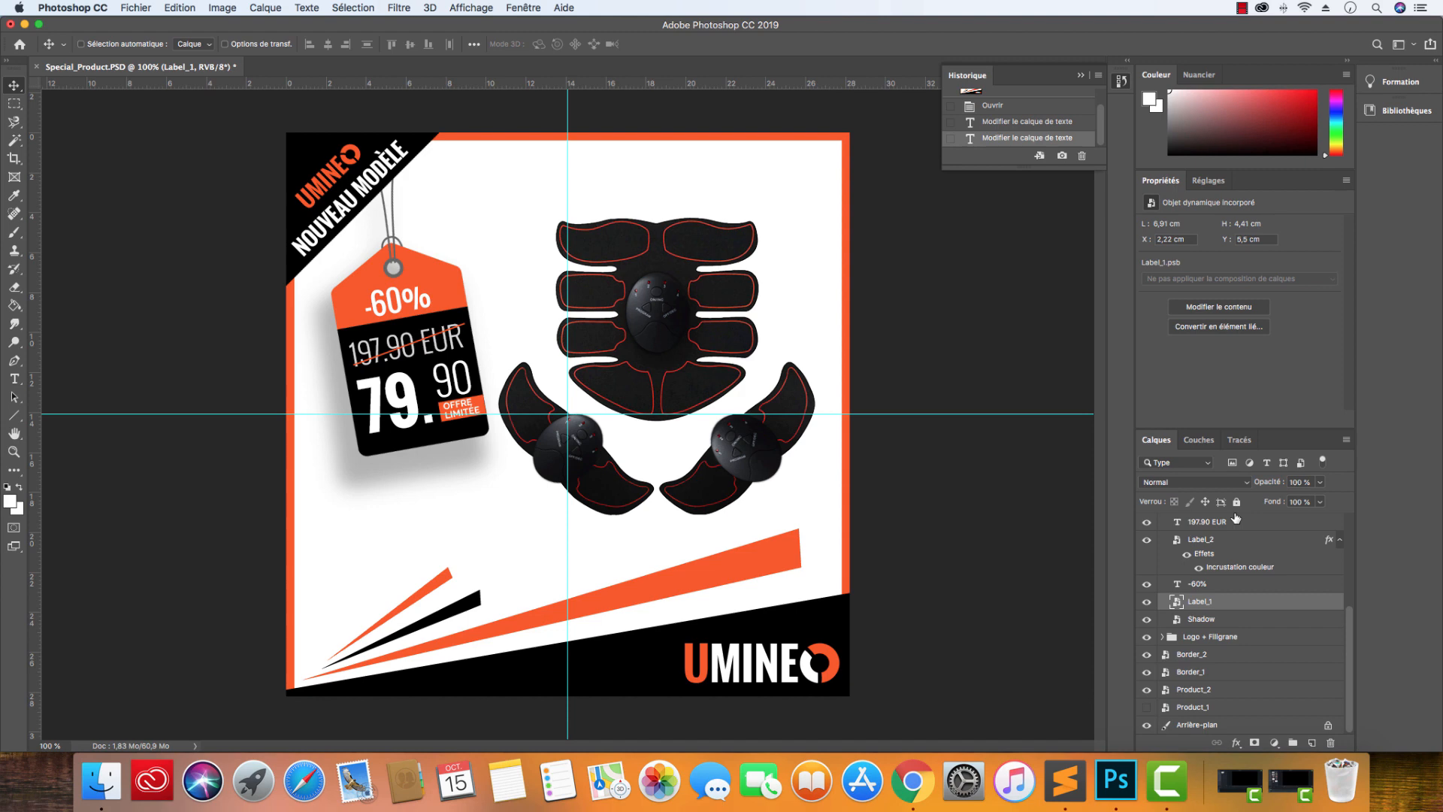
- Collapse the Label group, show the Label_2 group, and briefly hide the Label group to view the second price tag alone
scroll(1248, 624, "up", 5)
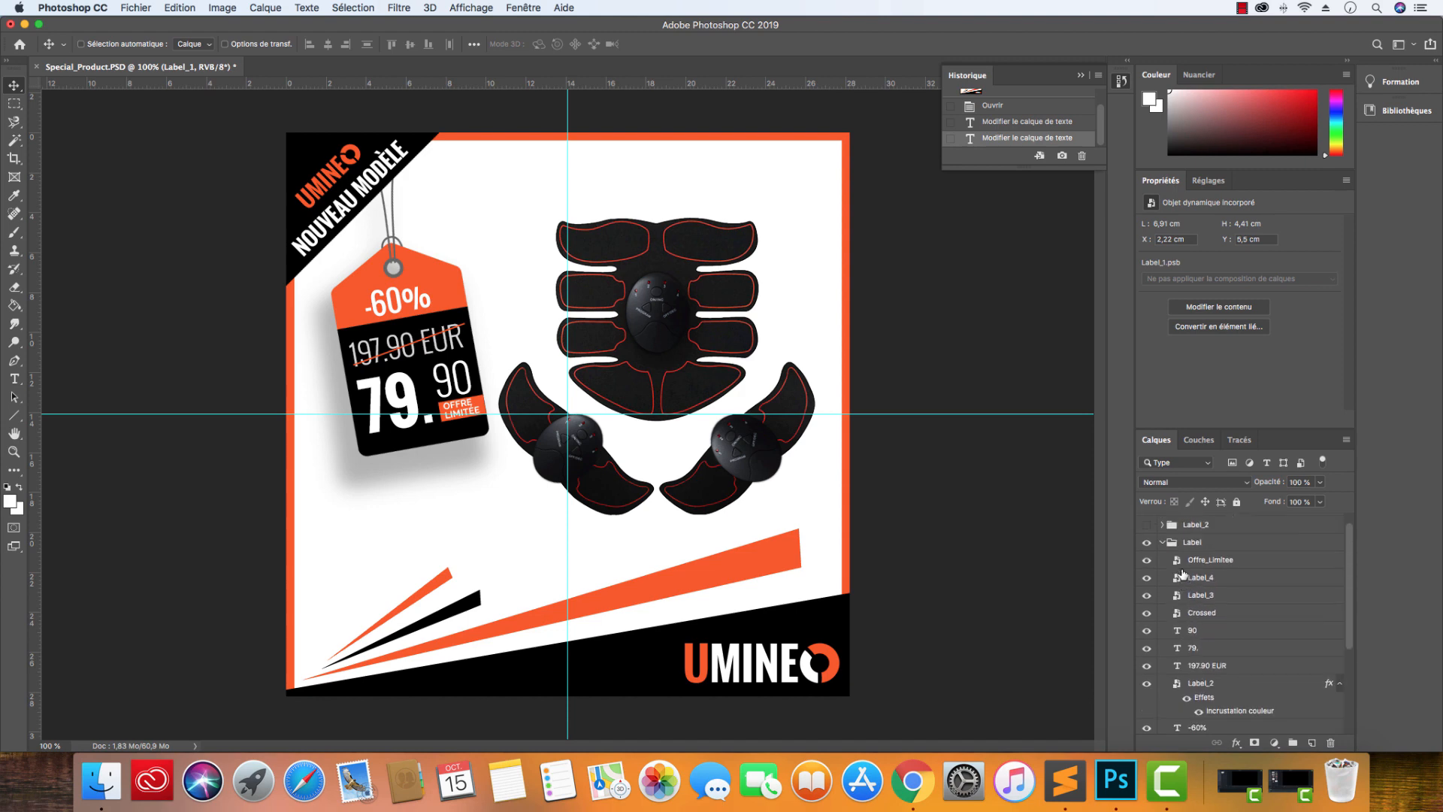
left_click(1167, 545)
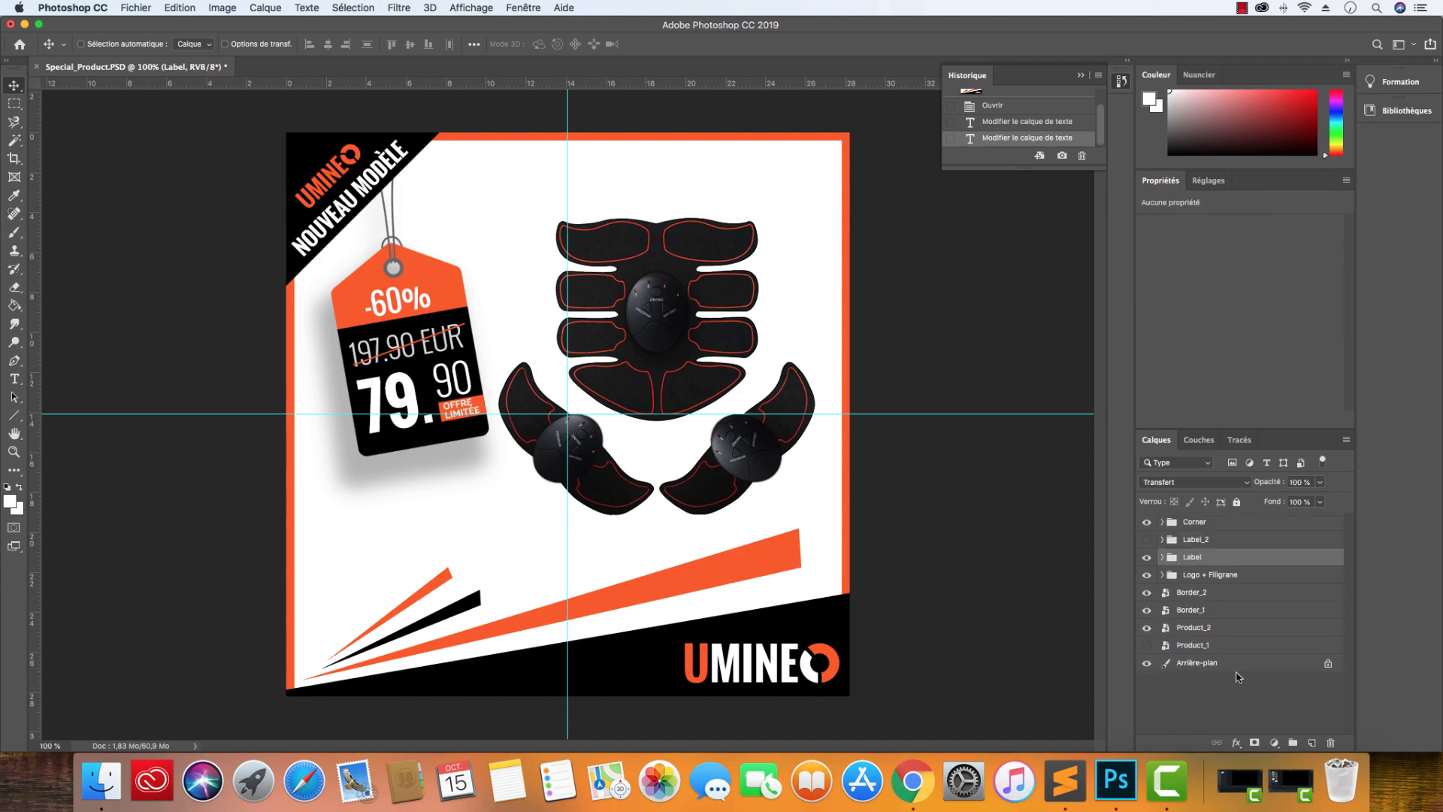
left_click(1147, 540)
left_click(1146, 559)
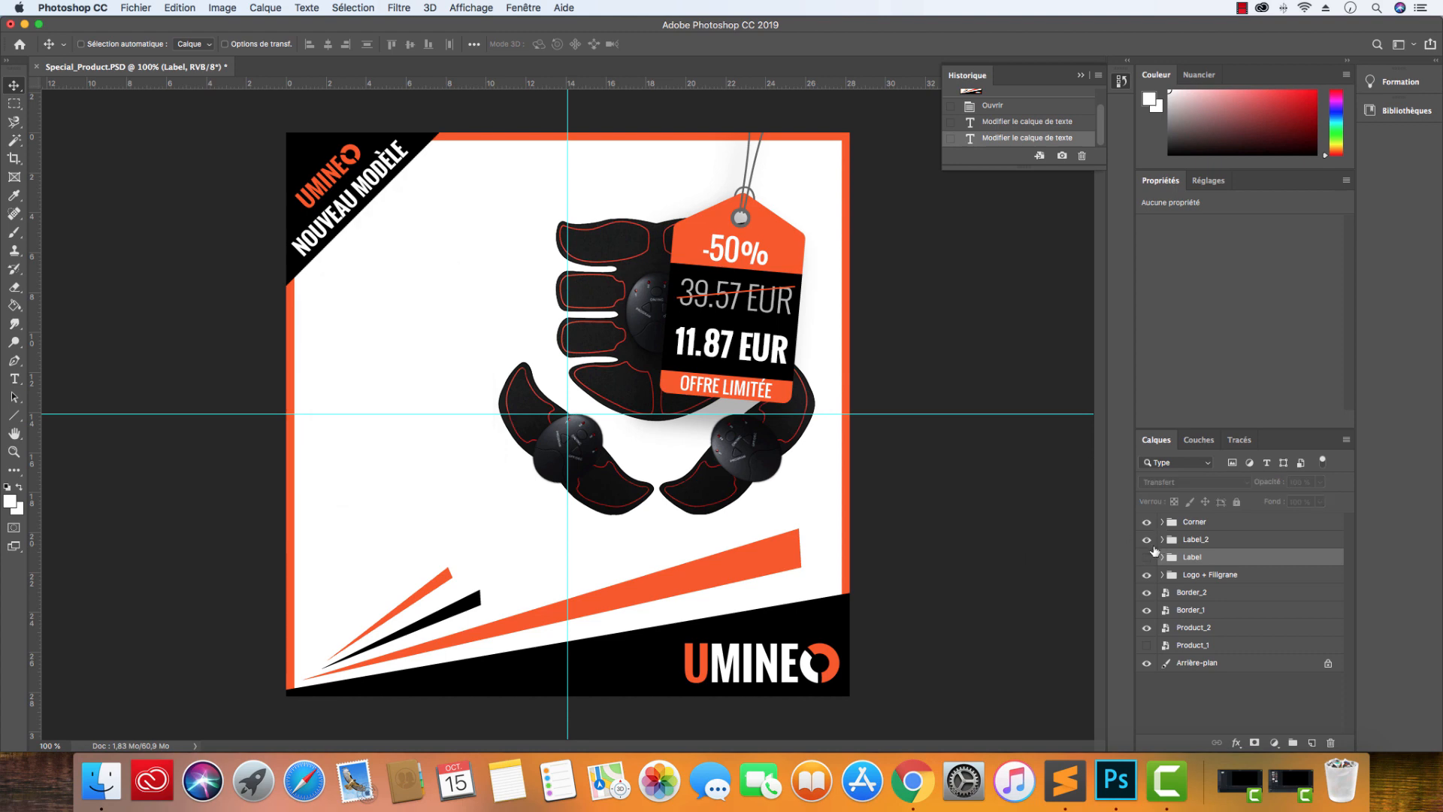
left_click(1148, 558)
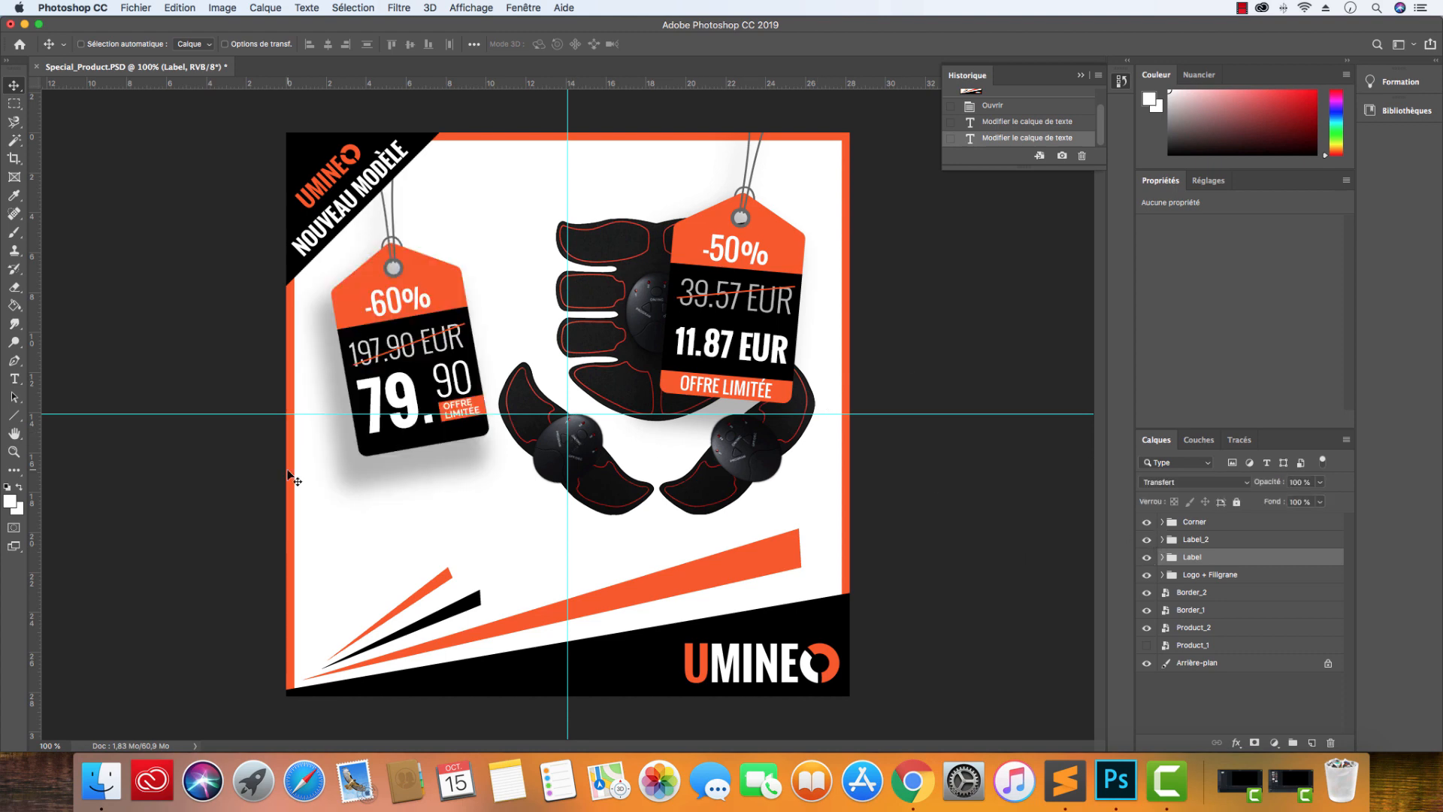
- Select the second tag's OFFRE LIMITÉE text and its crossed-out 39.57 EUR price with the Type tool, leaving both unchanged
left_click(14, 379)
left_click_drag(681, 383, 802, 406)
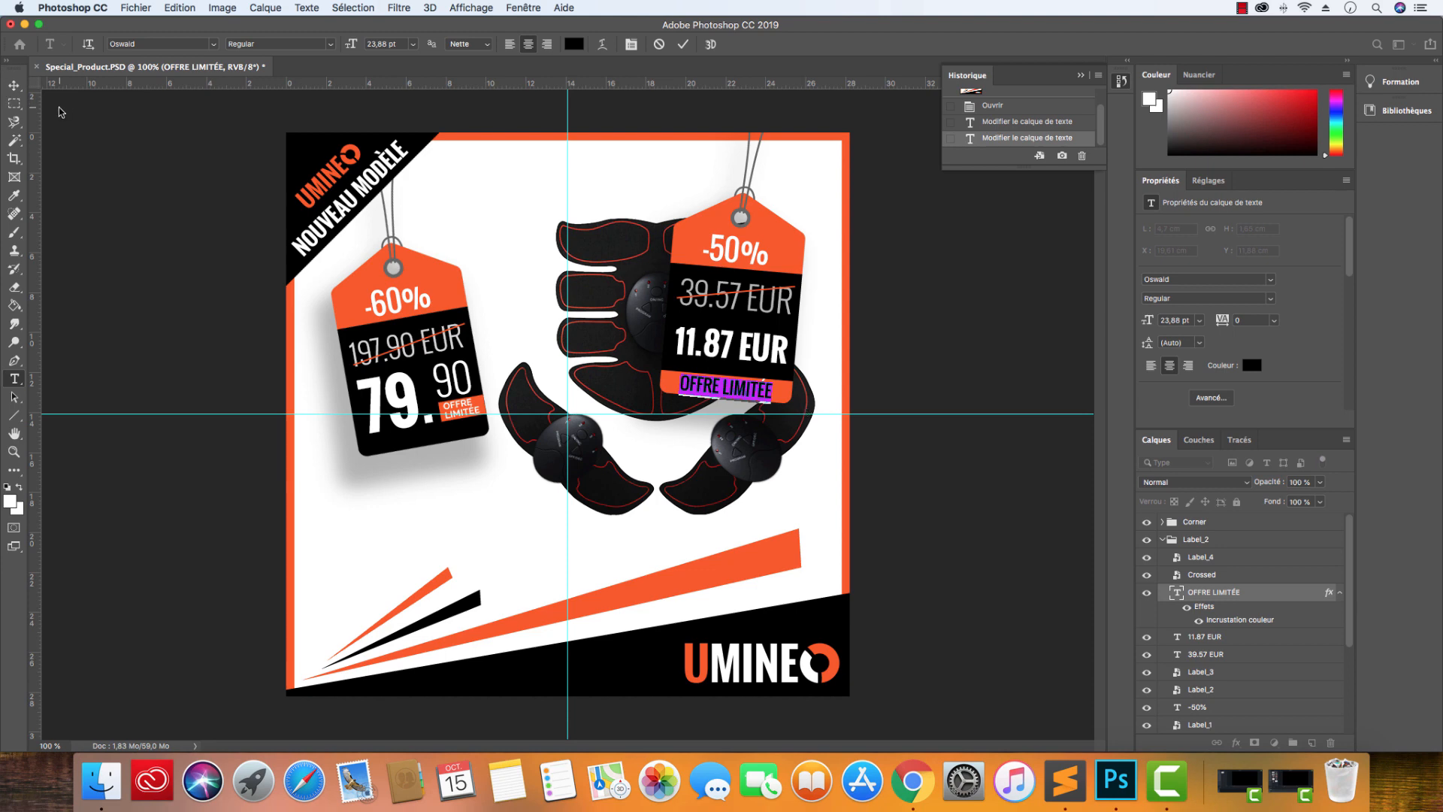
left_click(14, 85)
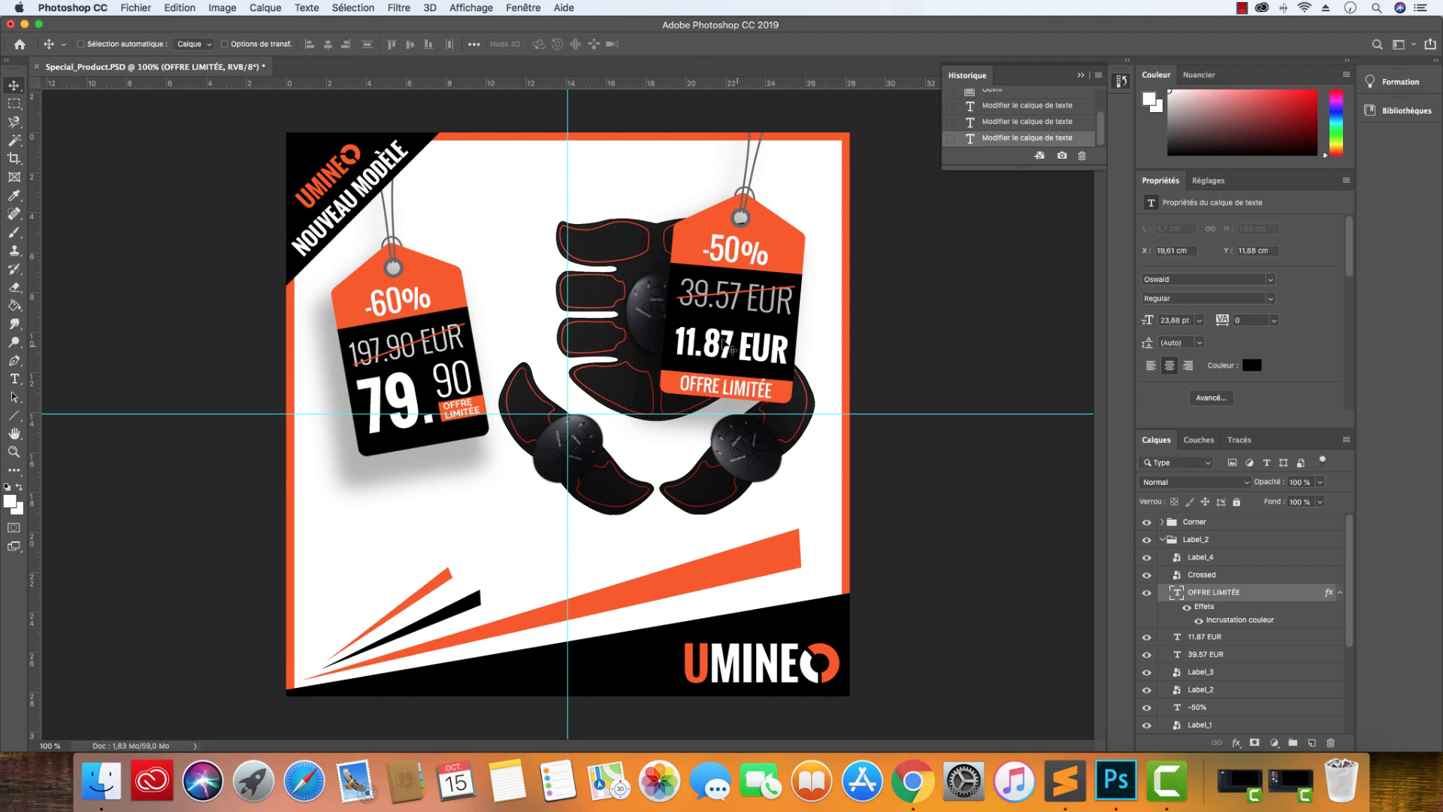
left_click(13, 379)
triple_click(789, 311)
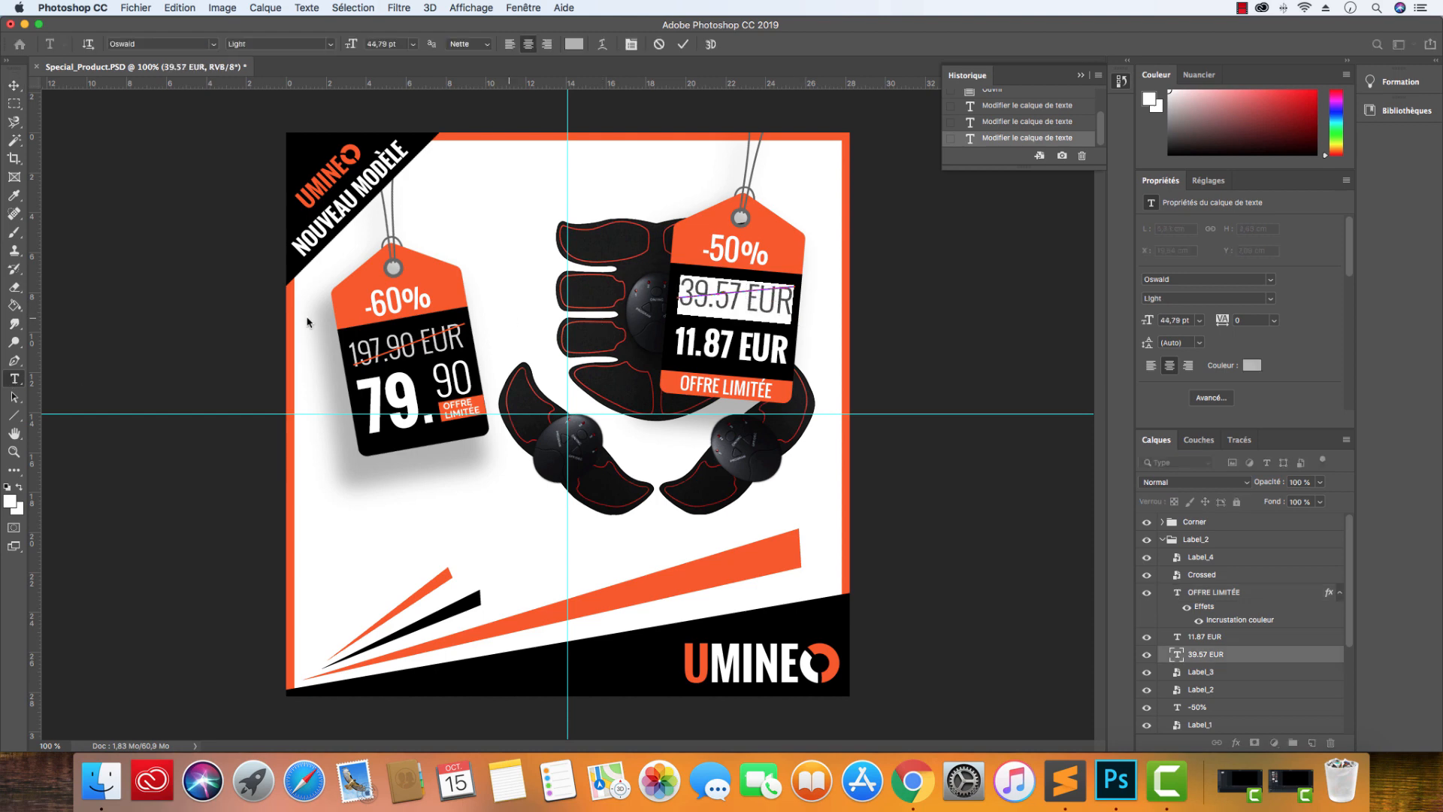
left_click(14, 85)
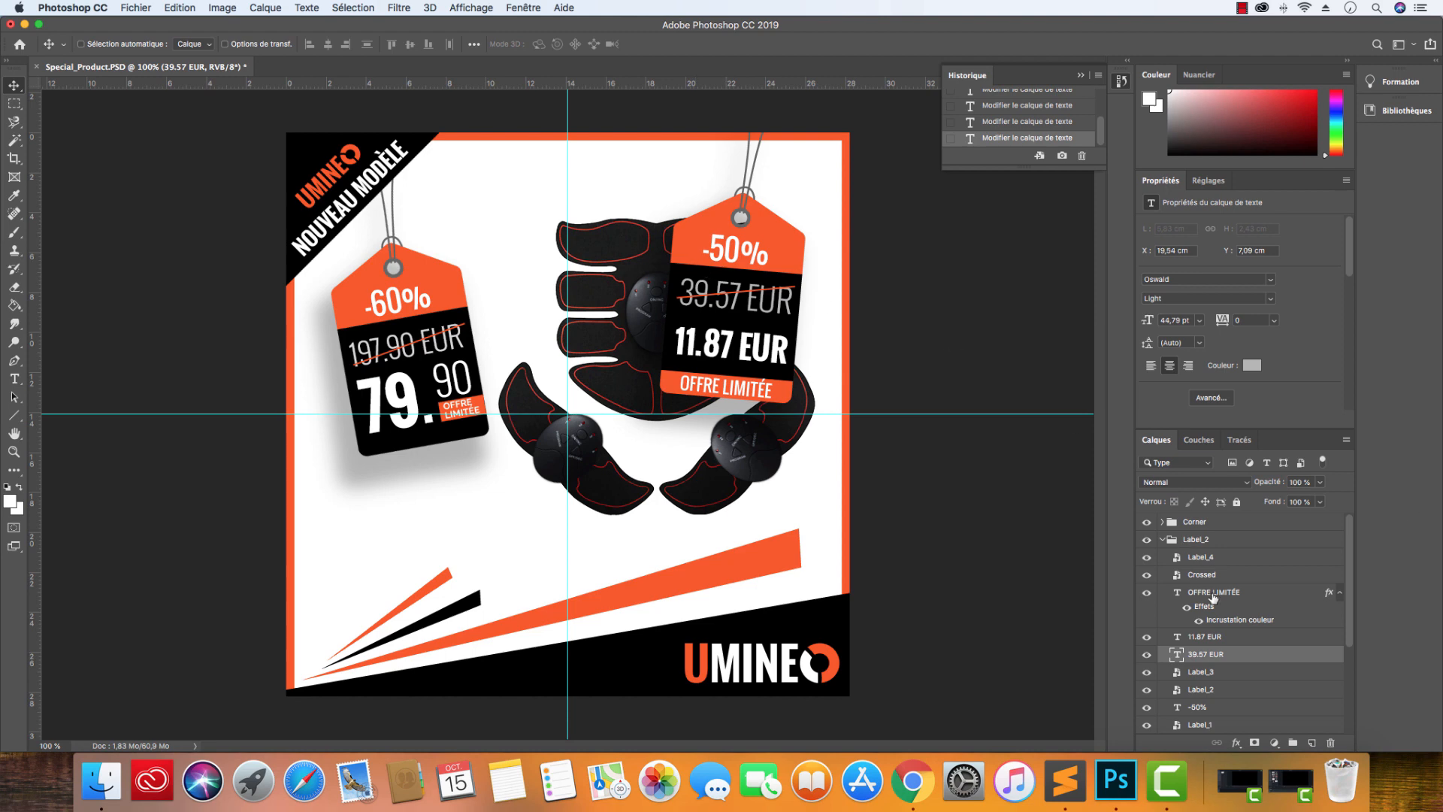
- Look through the Label_2 layers, collapse the group and hide it
scroll(1210, 650, "down", 3)
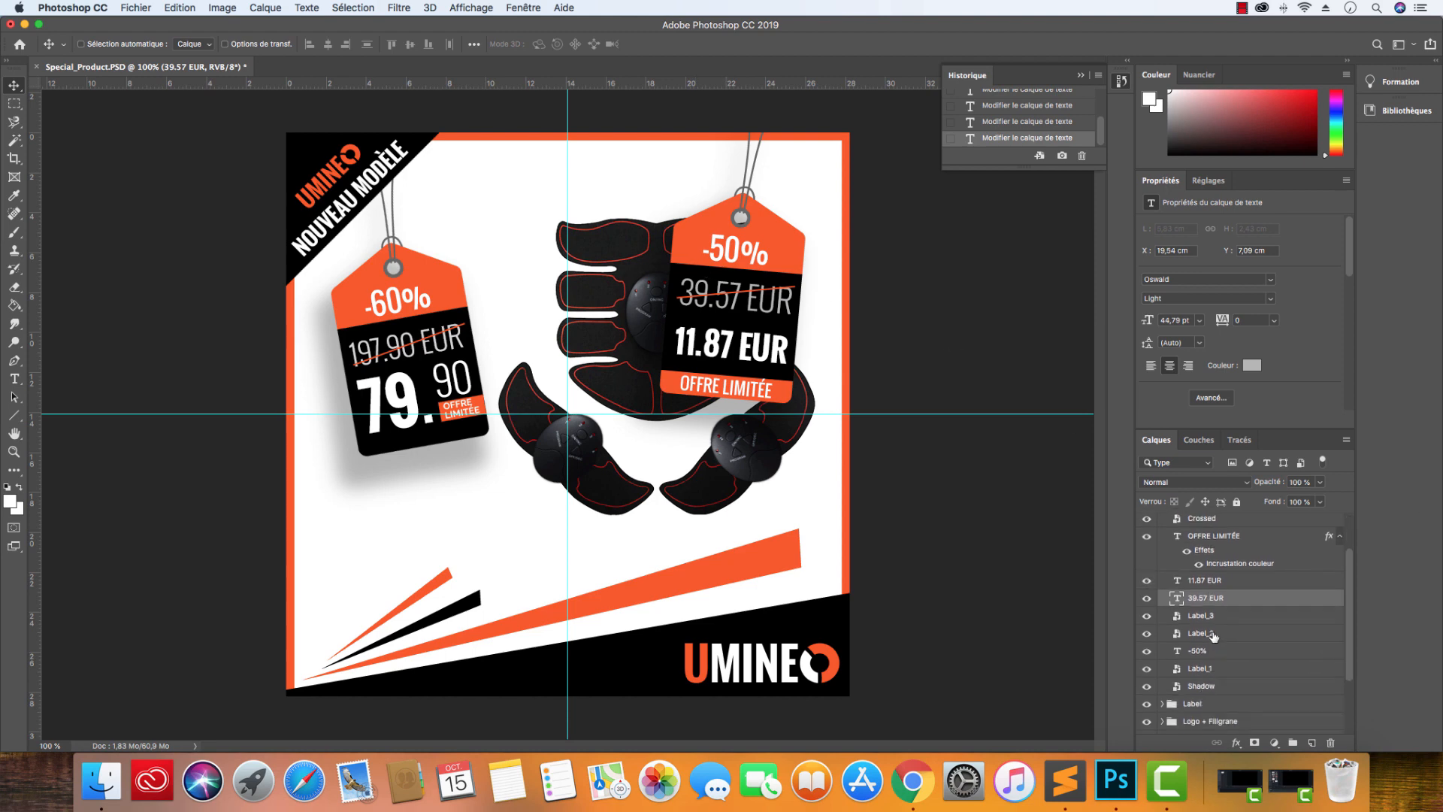
scroll(1207, 685, "up", 3)
left_click(1162, 540)
left_click(1146, 538)
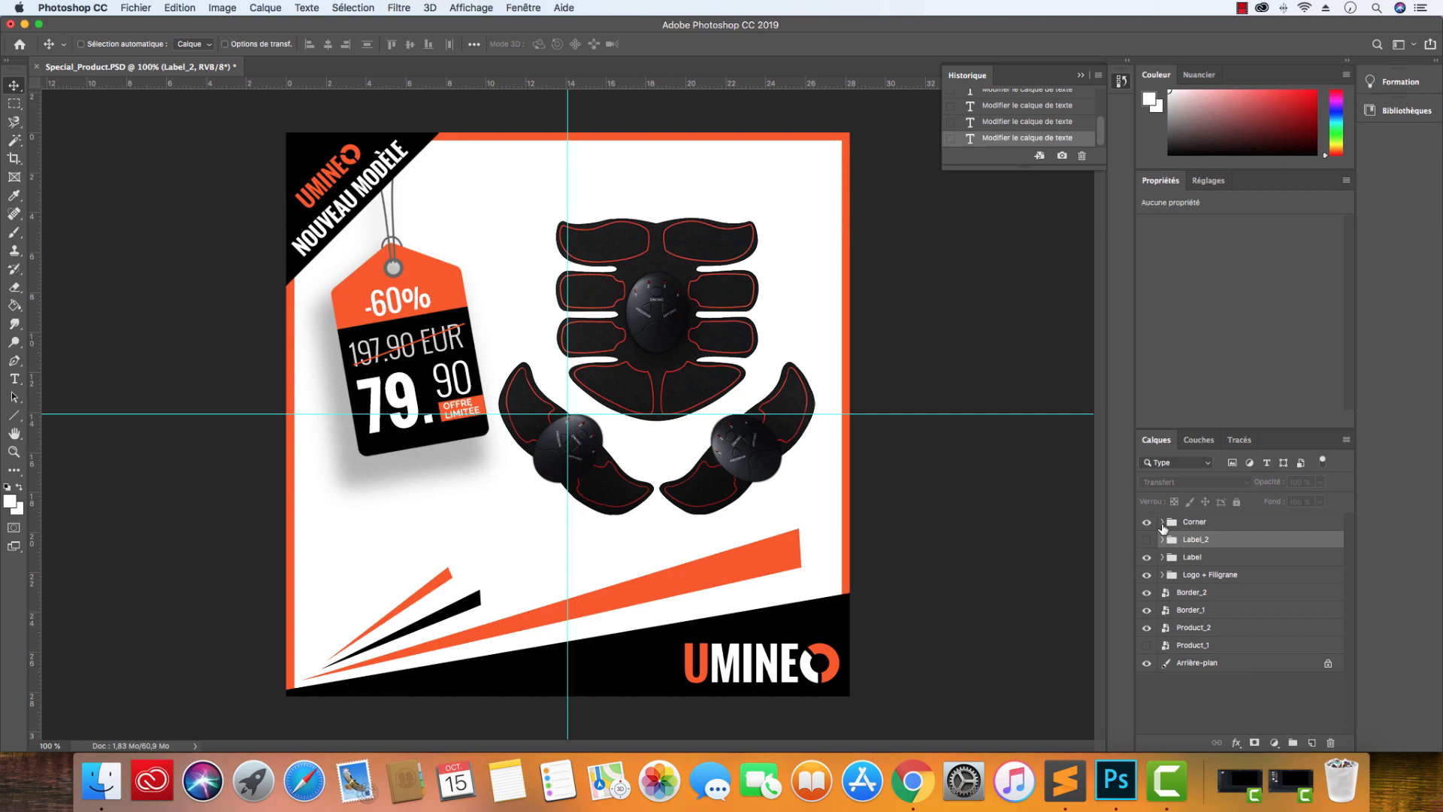
- Expand the Corner group, select UMINEO_Corner and the NOUVEAU MODÈLE text layer, and enter and leave its text editing unchanged
left_click(1161, 522)
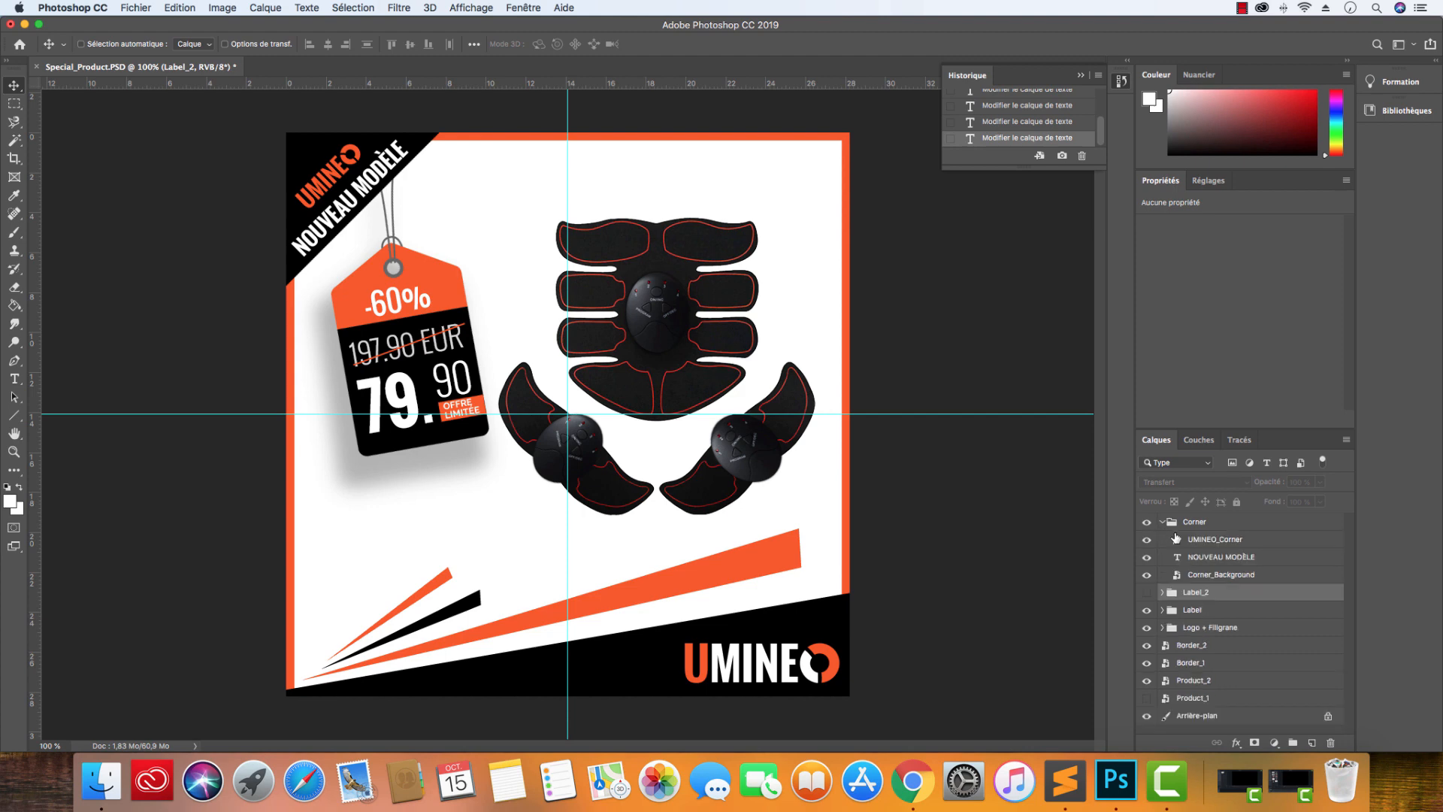
left_click(1193, 541)
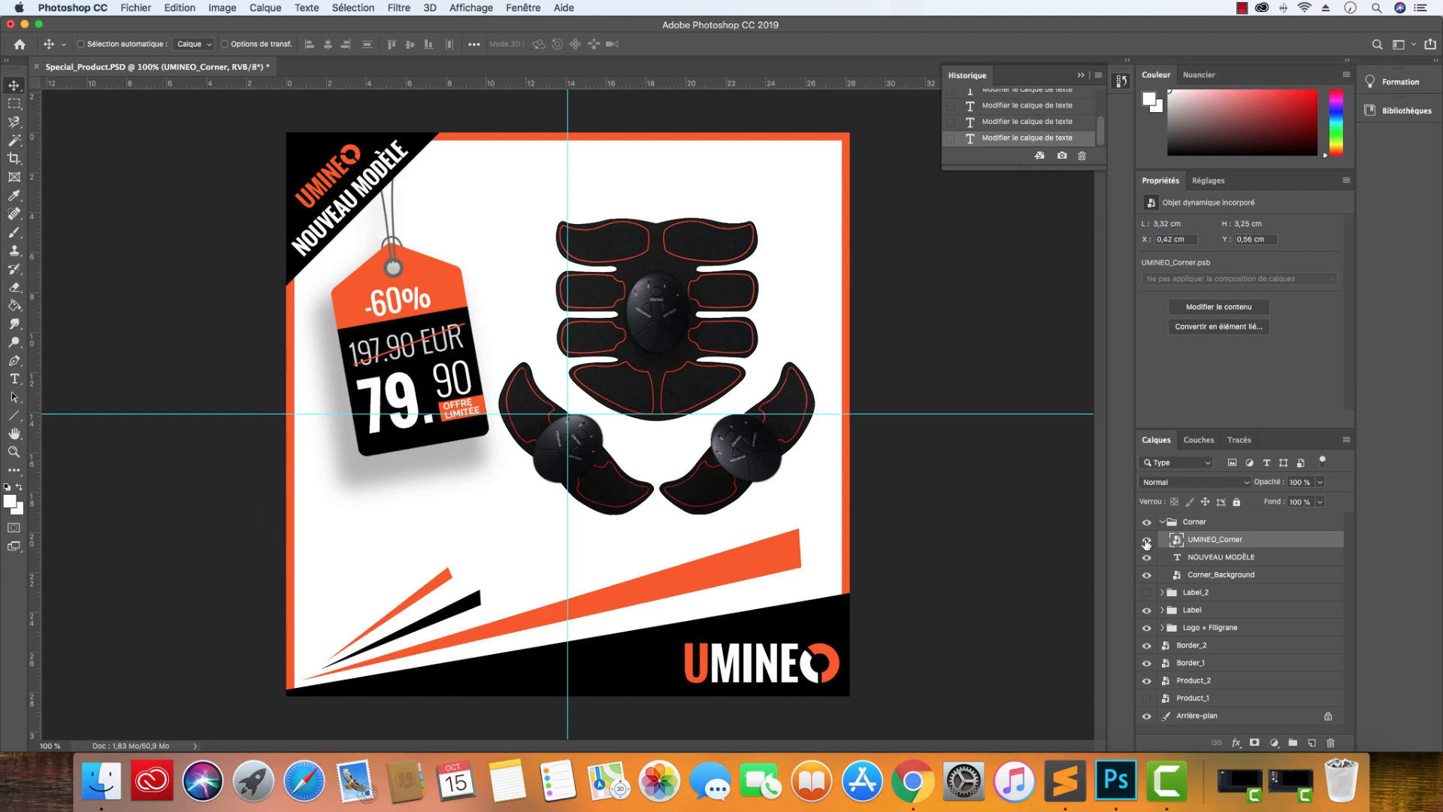
left_click(1226, 560)
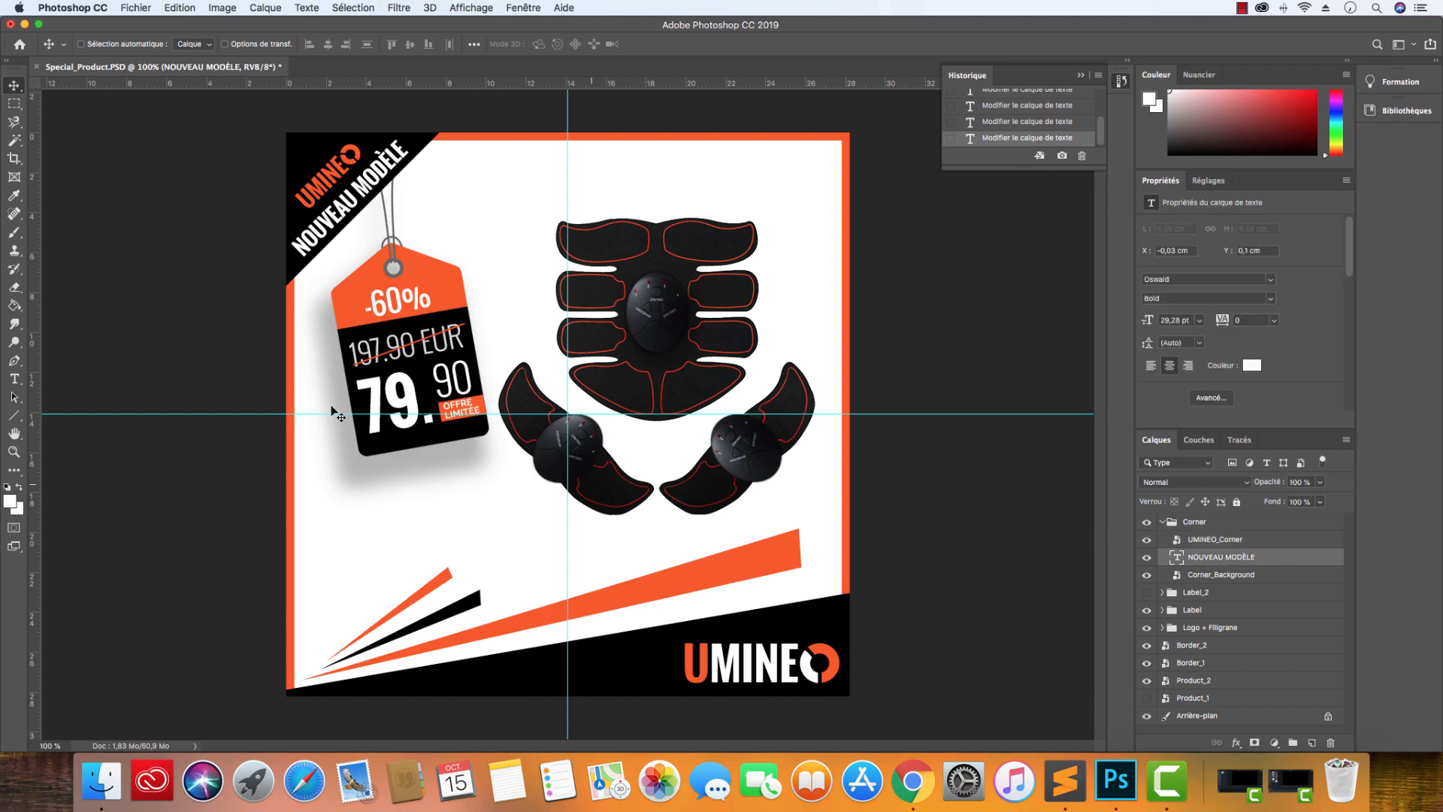
left_click(14, 379)
left_click_drag(405, 150, 374, 185)
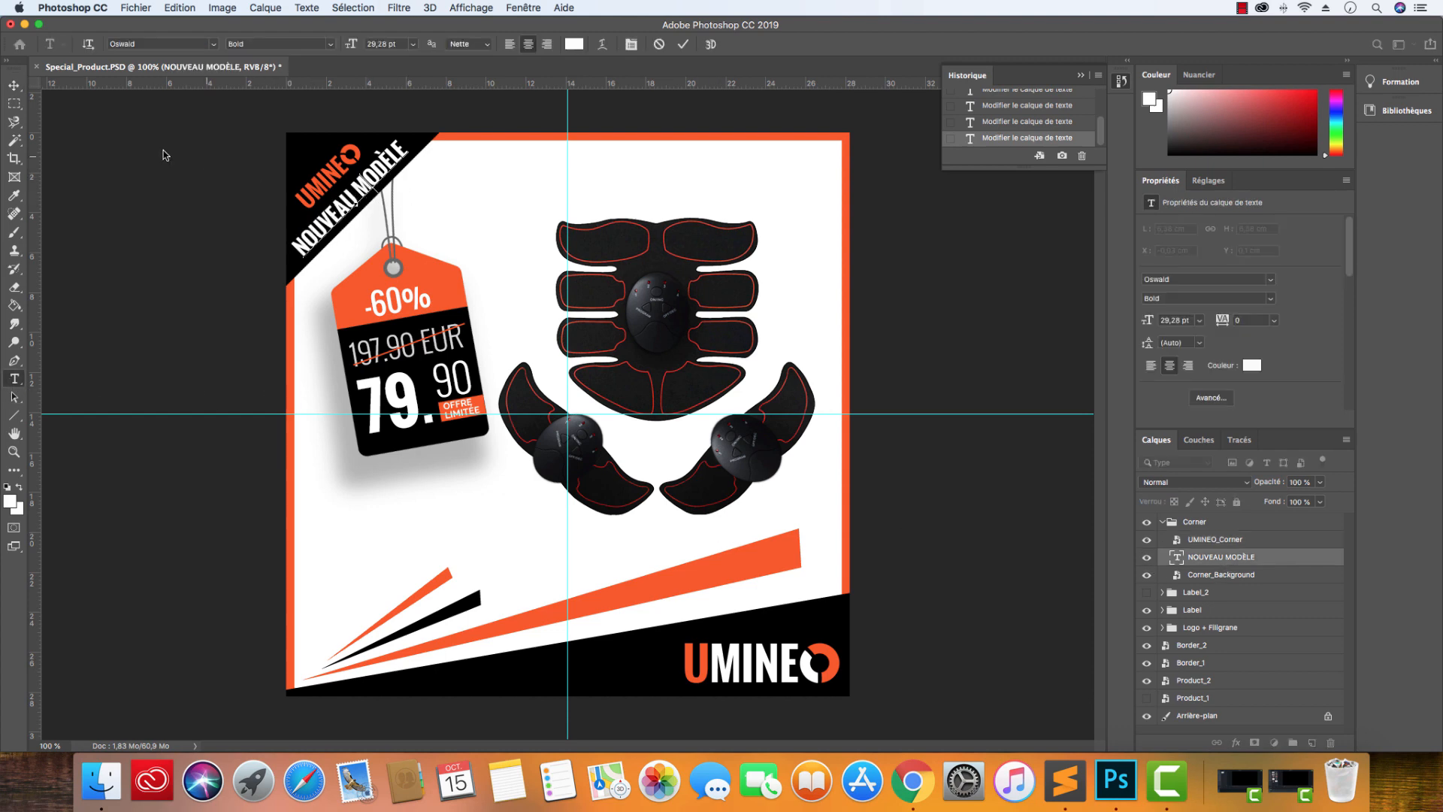
key("h")
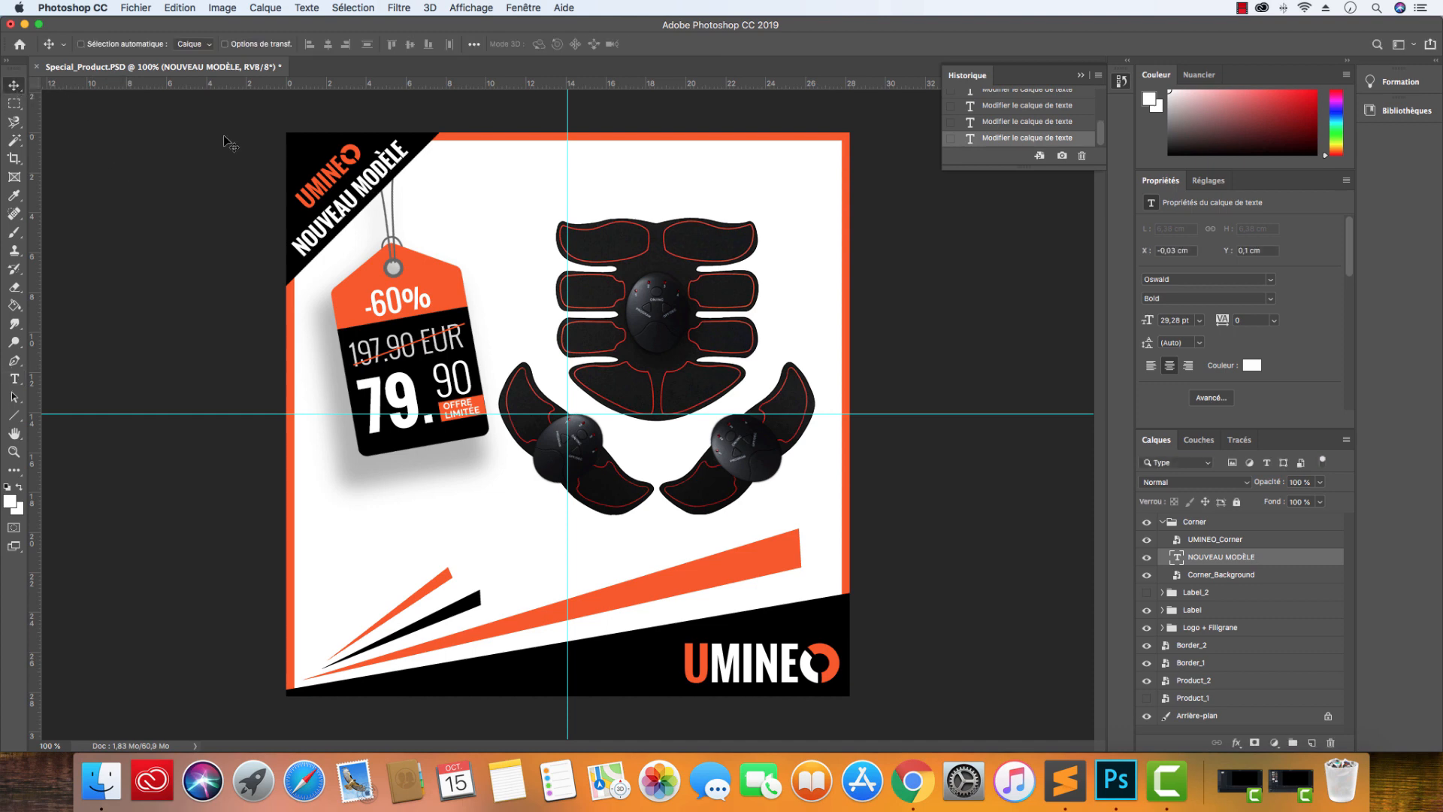
- Try a Color Overlay on the Corner_Background layer, cancel the layer style and collapse the Corner group
double_click(1303, 577)
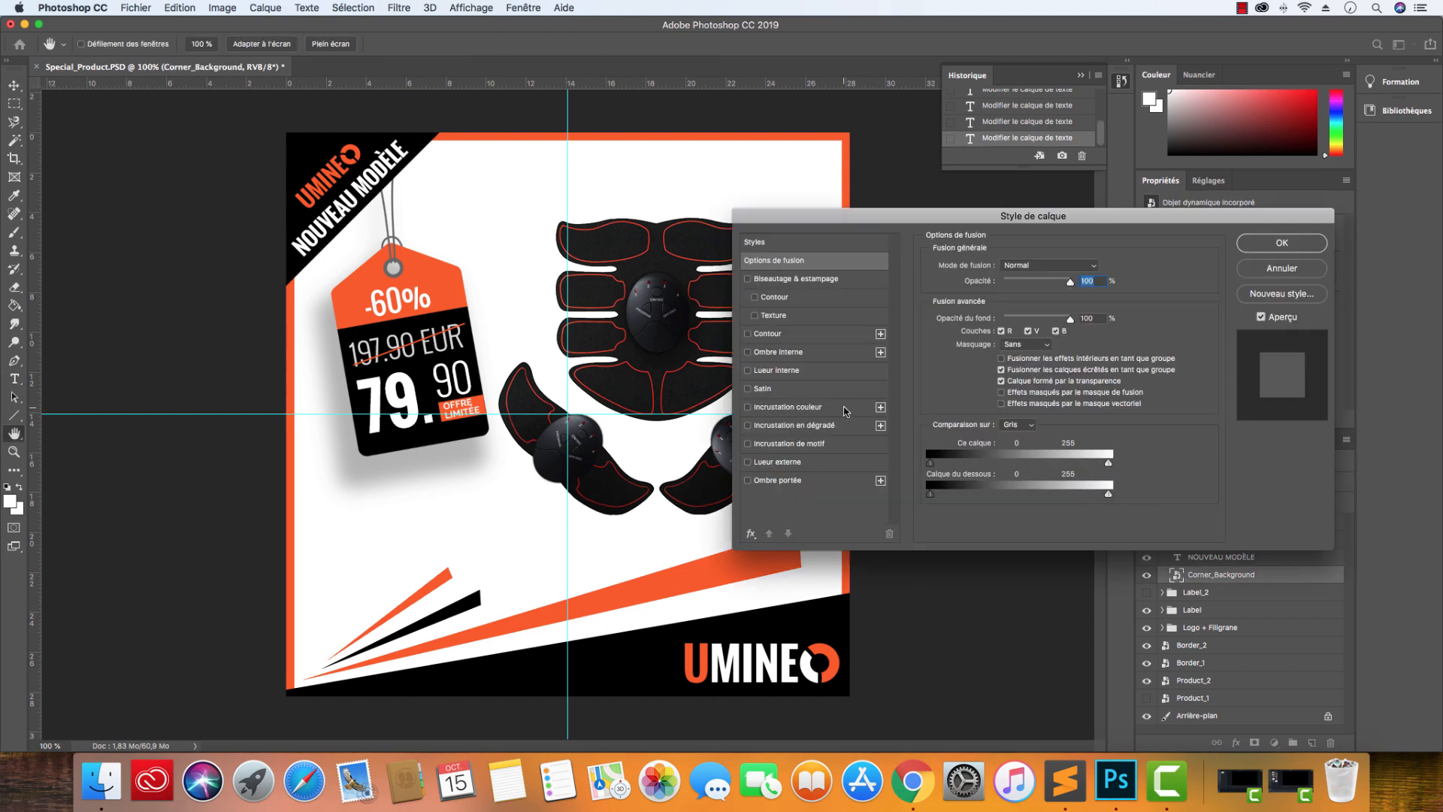
left_click(808, 408)
left_click(1282, 269)
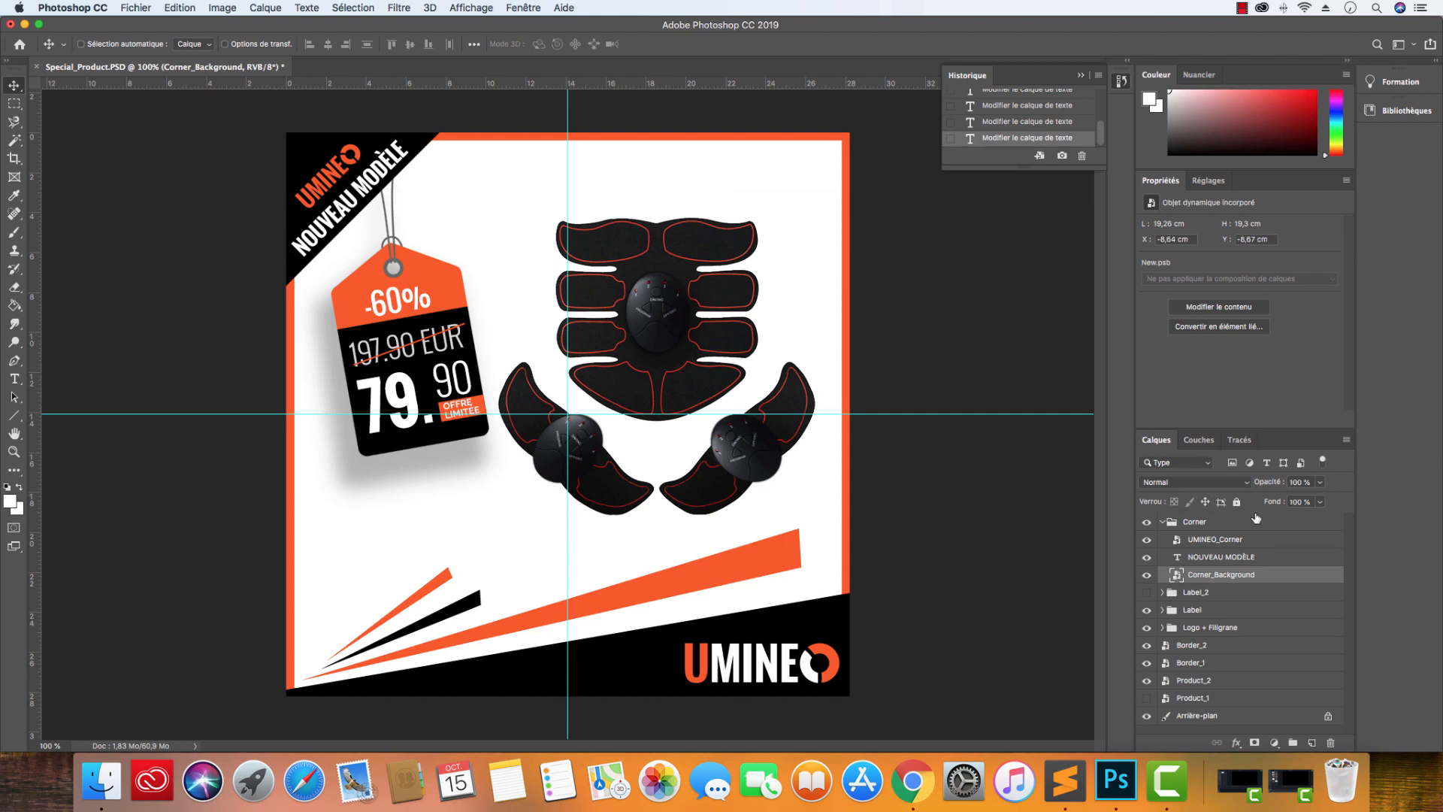
left_click(1162, 522)
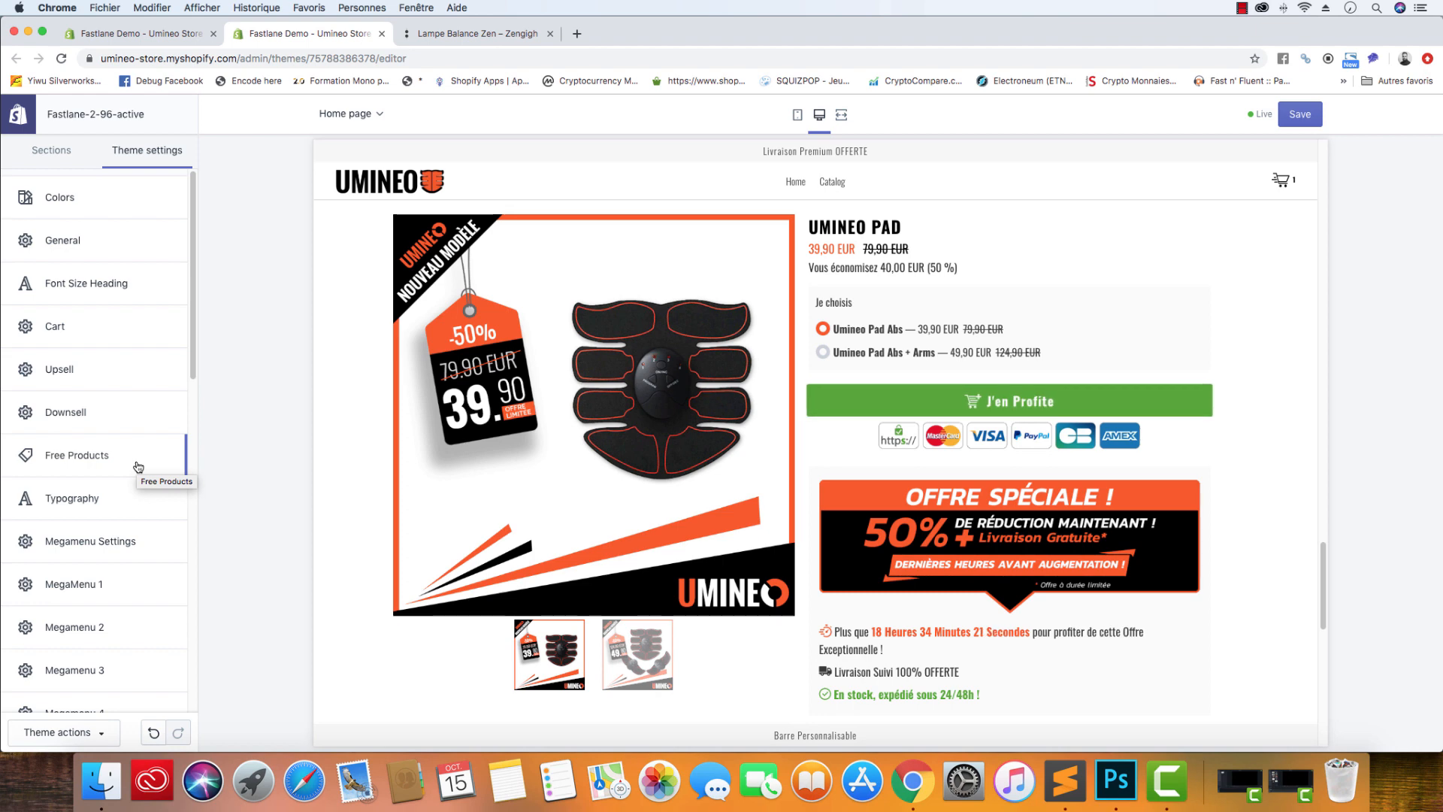
- Open the Product page theme settings in the Shopify theme editor and look through them for the main image quality option
scroll(87, 460, "down", 10)
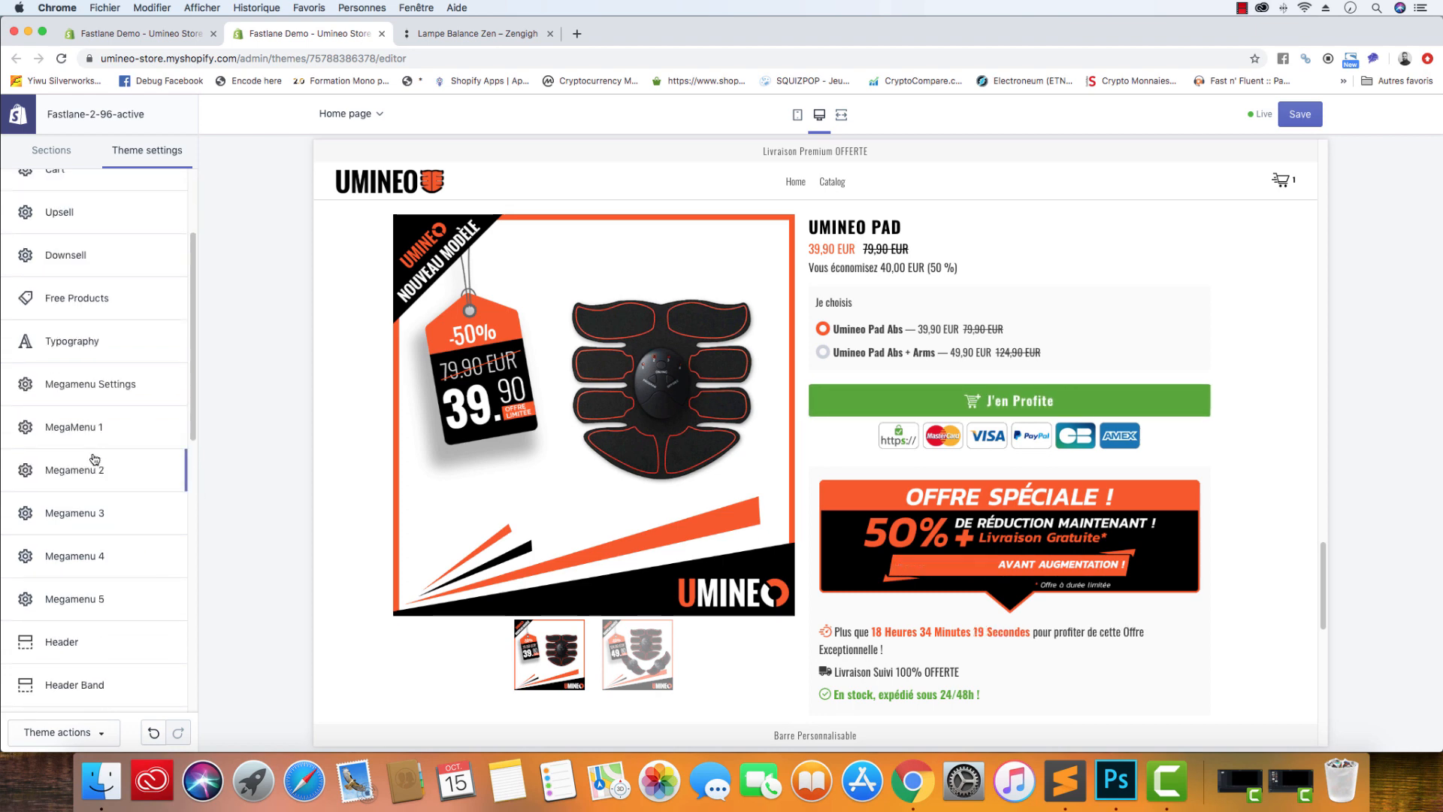
left_click(102, 625)
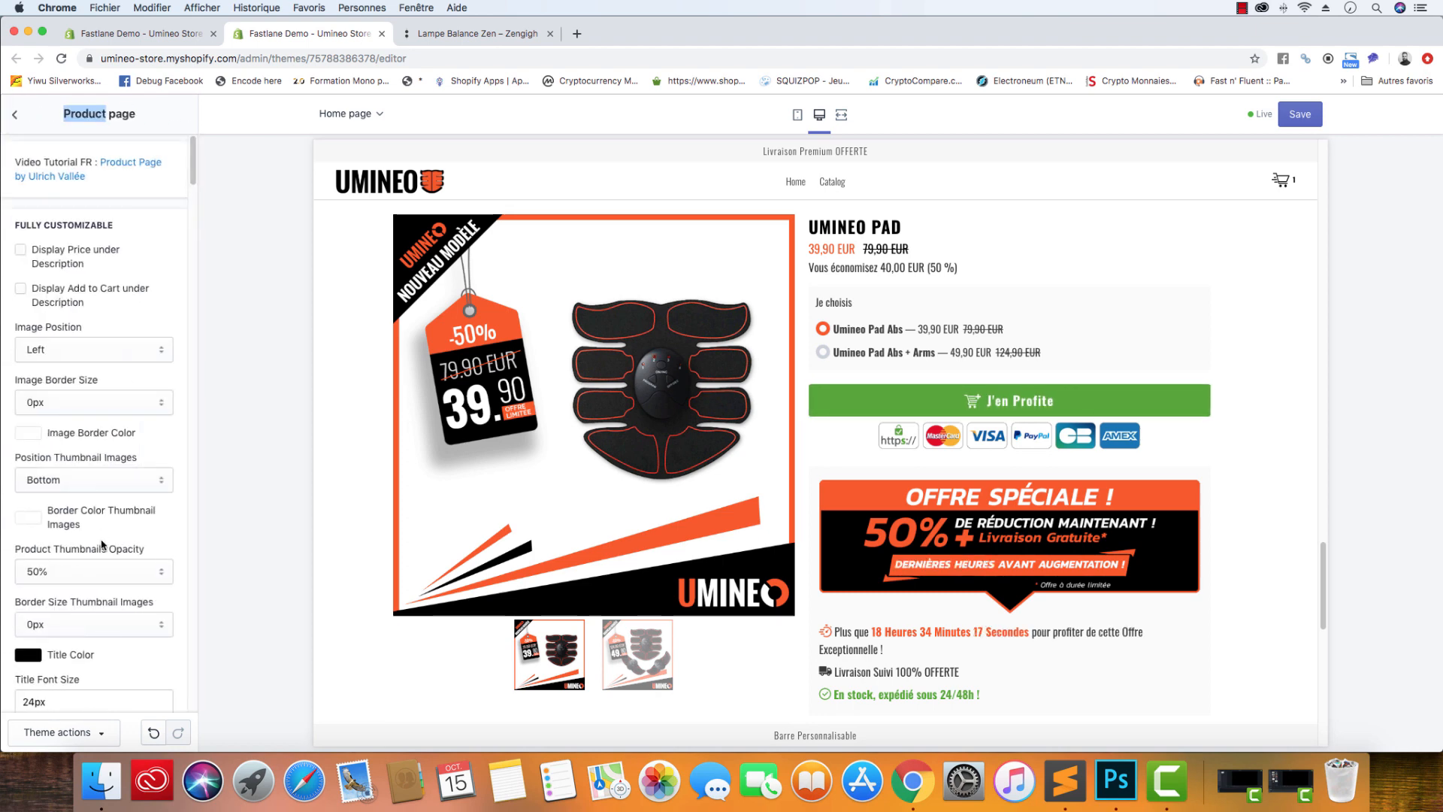
scroll(103, 535, "down", 10)
scroll(103, 536, "down", 15)
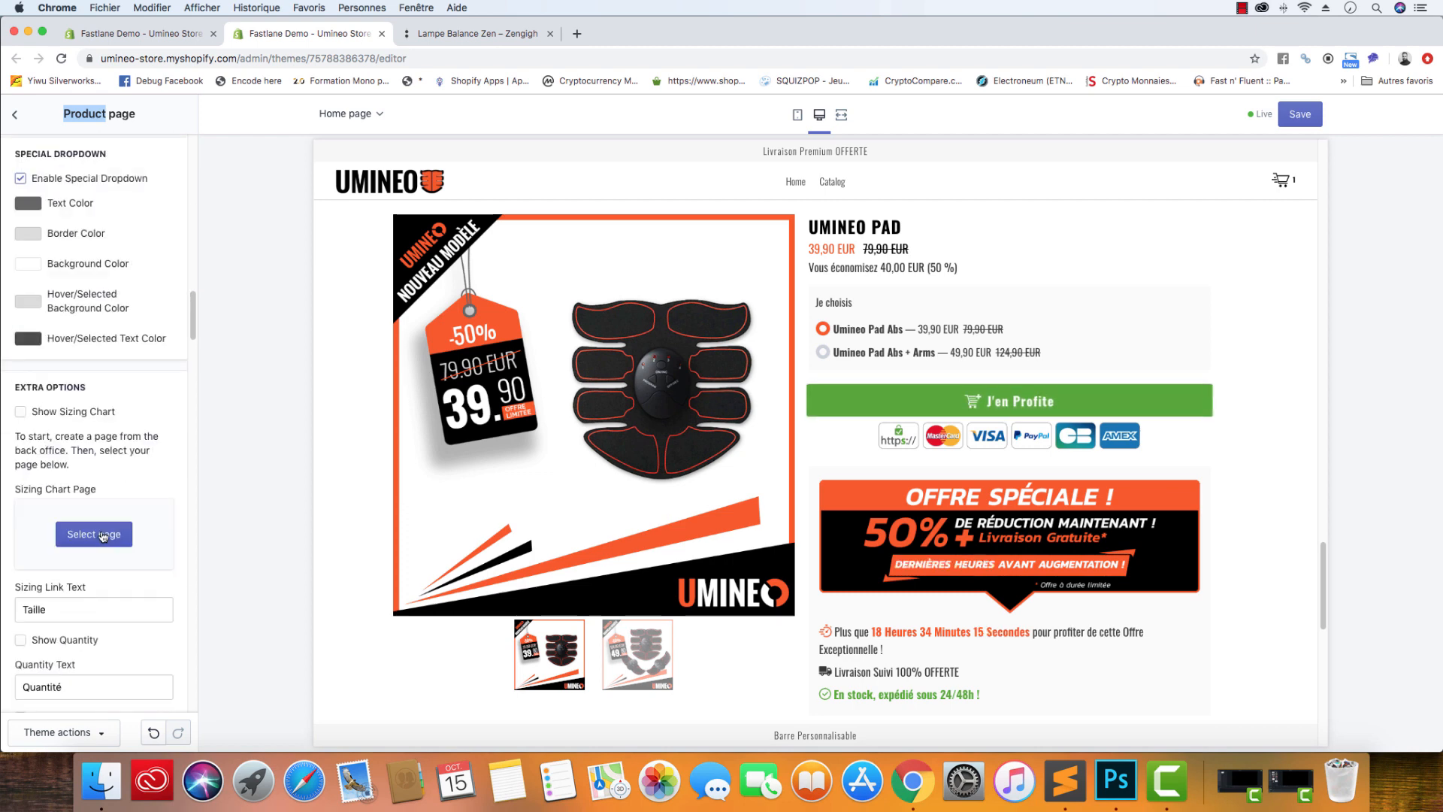
scroll(104, 535, "up", 6)
scroll(103, 534, "up", 4)
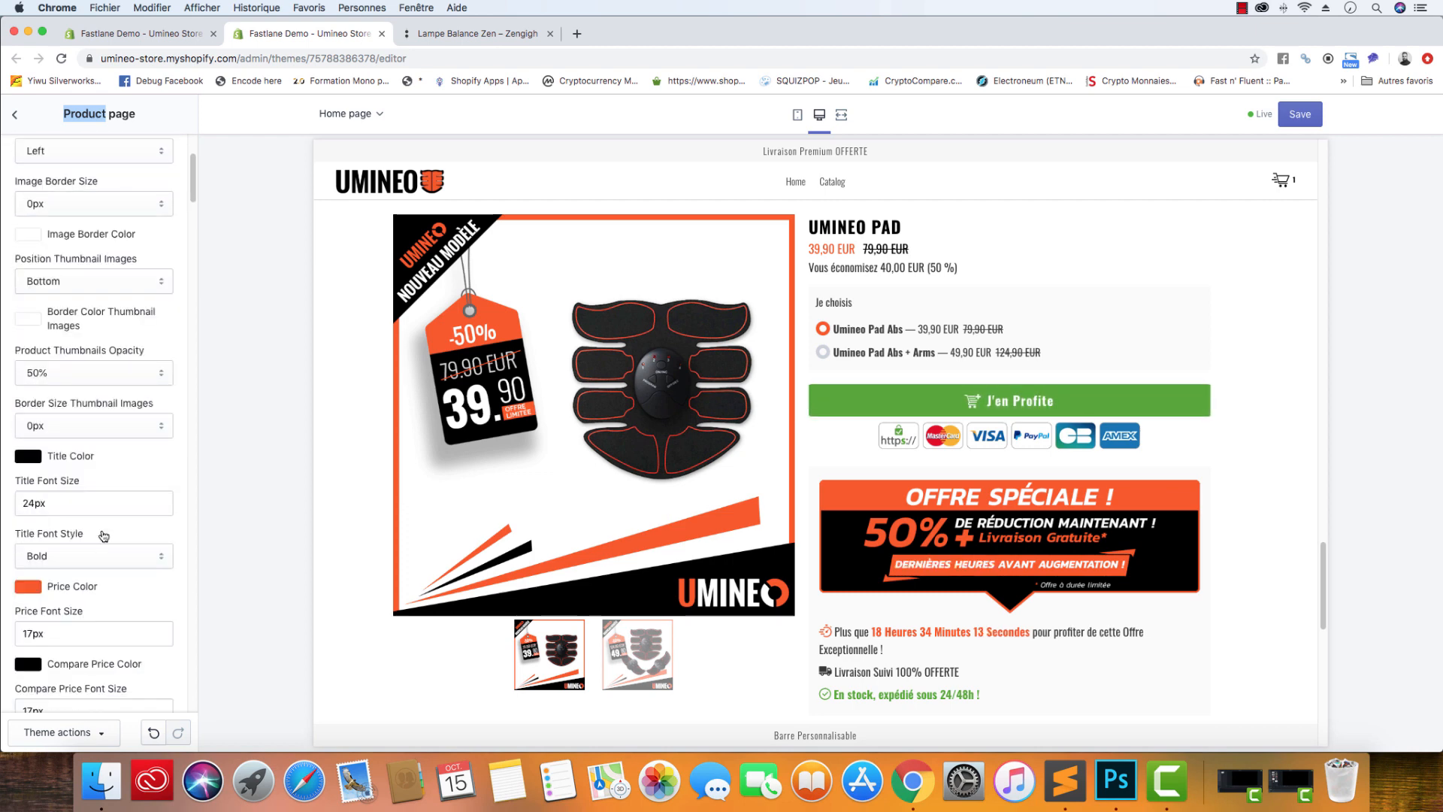
scroll(103, 533, "down", 10)
scroll(102, 530, "down", 5)
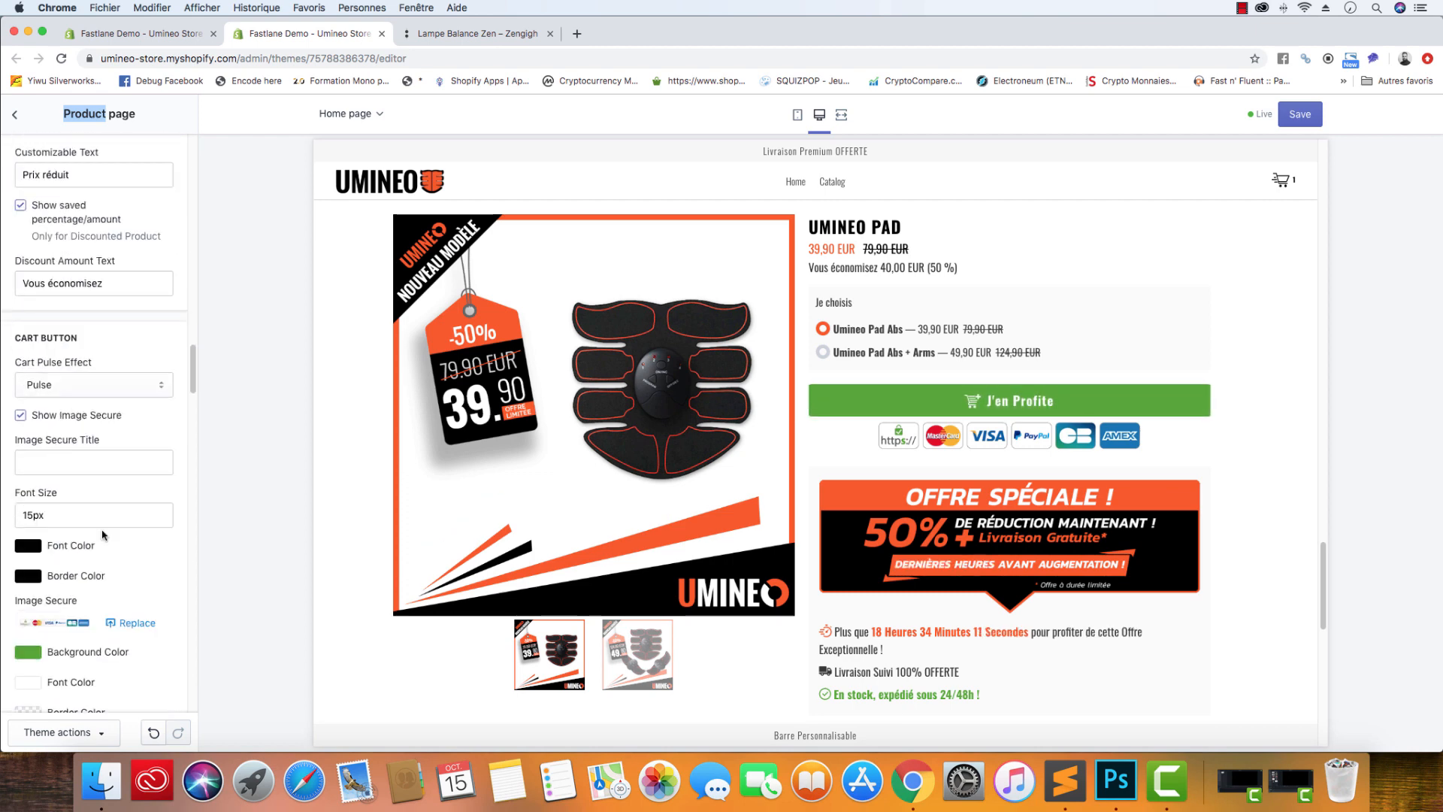
scroll(103, 531, "down", 5)
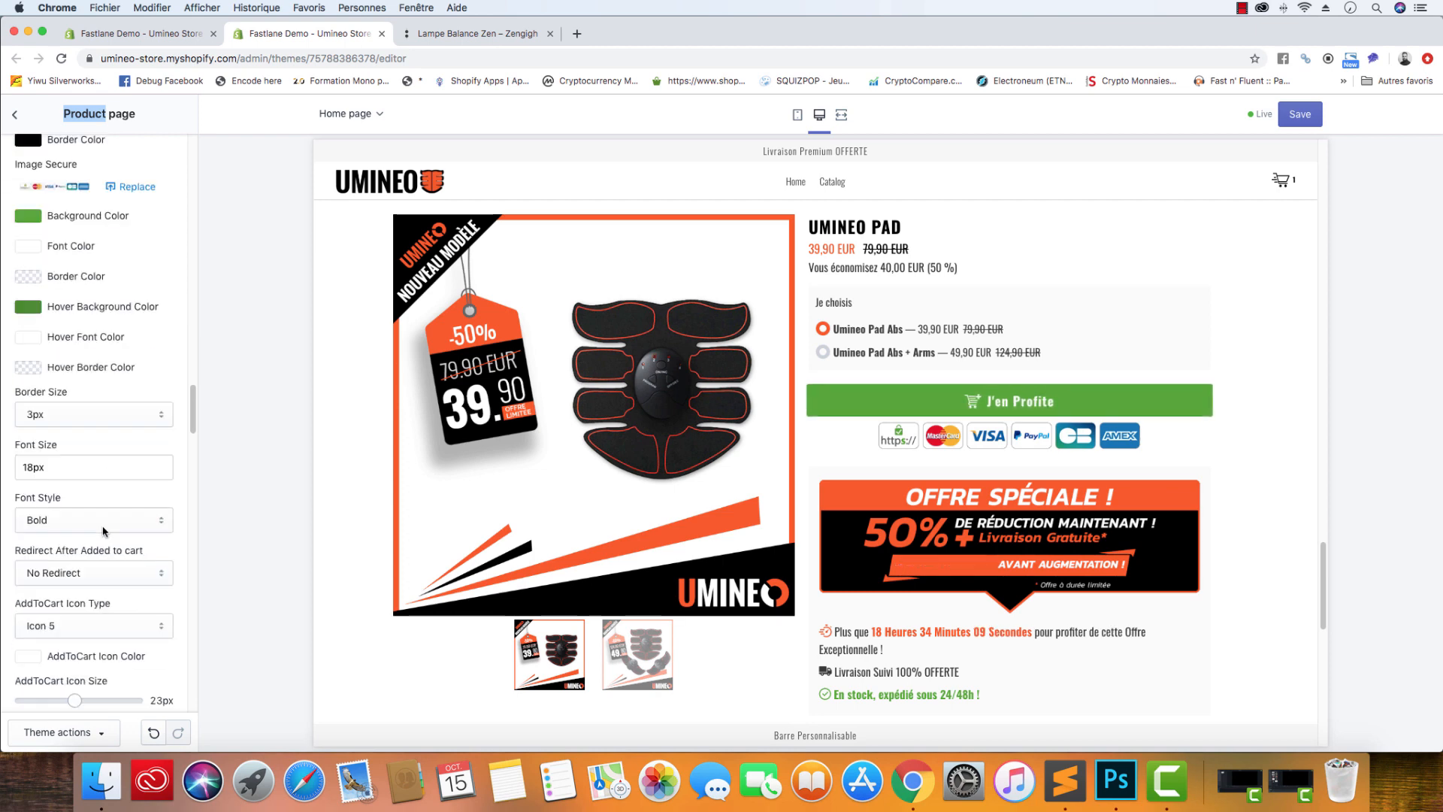
scroll(102, 531, "up", 15)
scroll(103, 531, "down", 10)
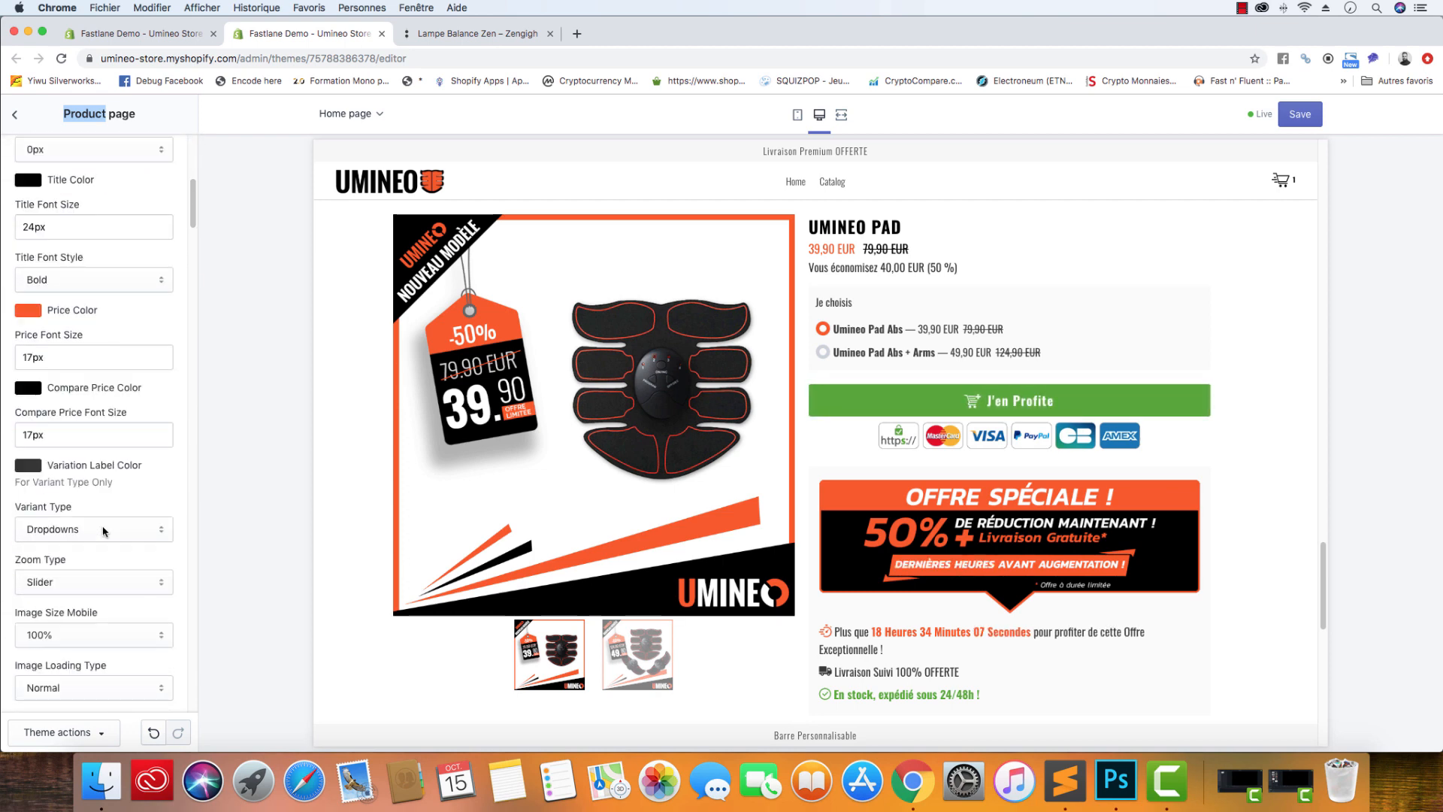
- Set the Image Size Quality of the product page's main image to Medium
left_click_drag(107, 434, 15, 438)
left_click(125, 457)
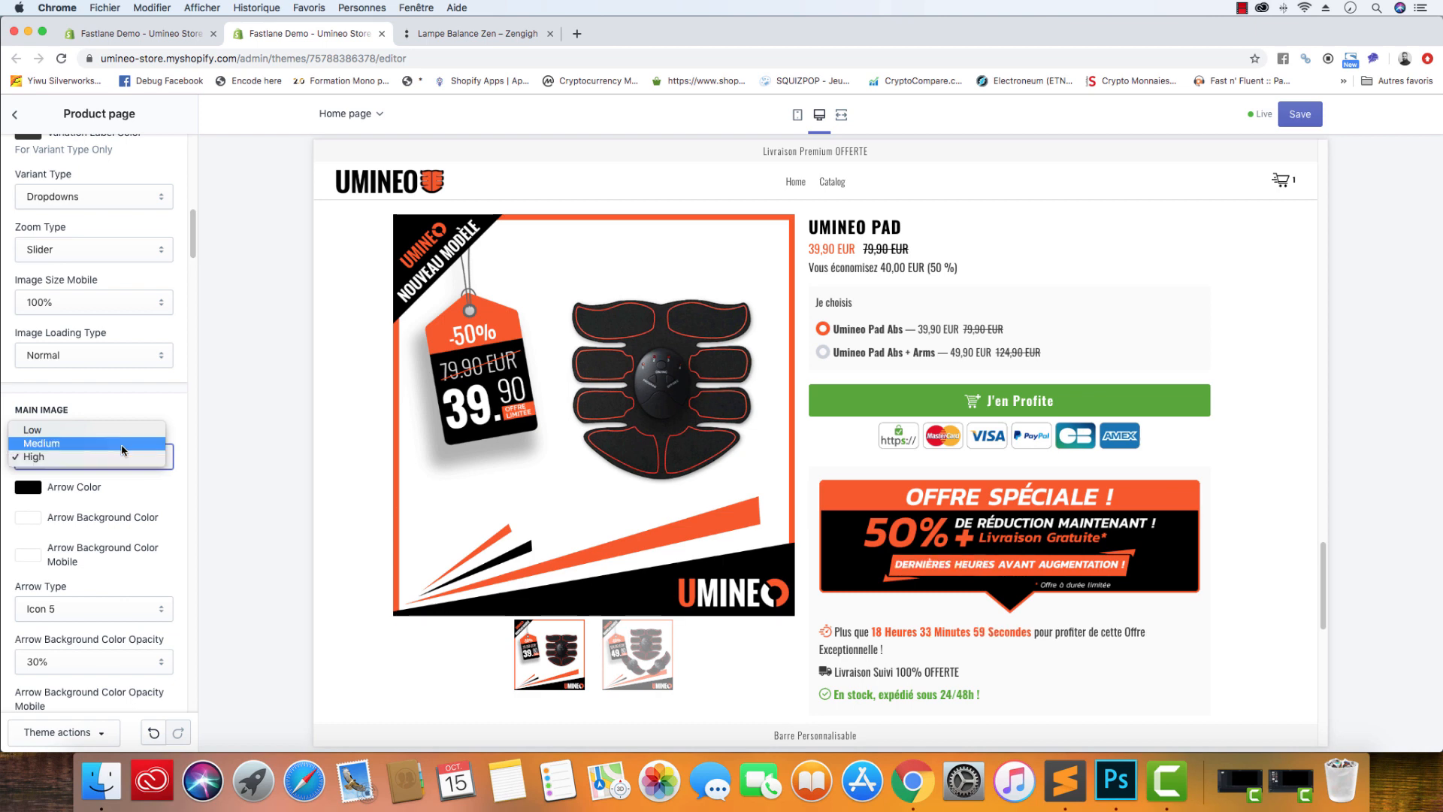
left_click(124, 443)
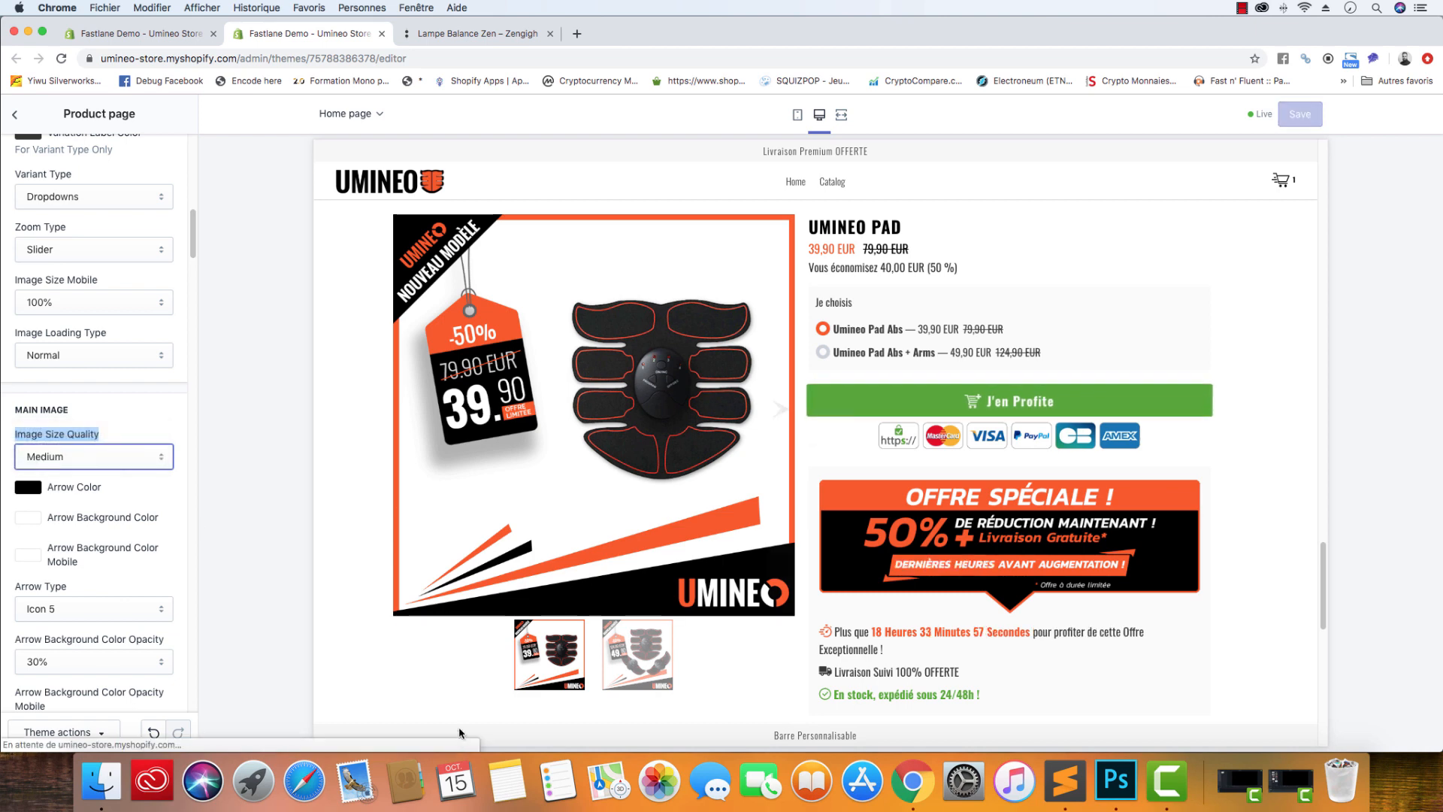
- Switch to Photoshop, view the Export As settings for the Special_Product image and cancel without exporting
left_click(1116, 782)
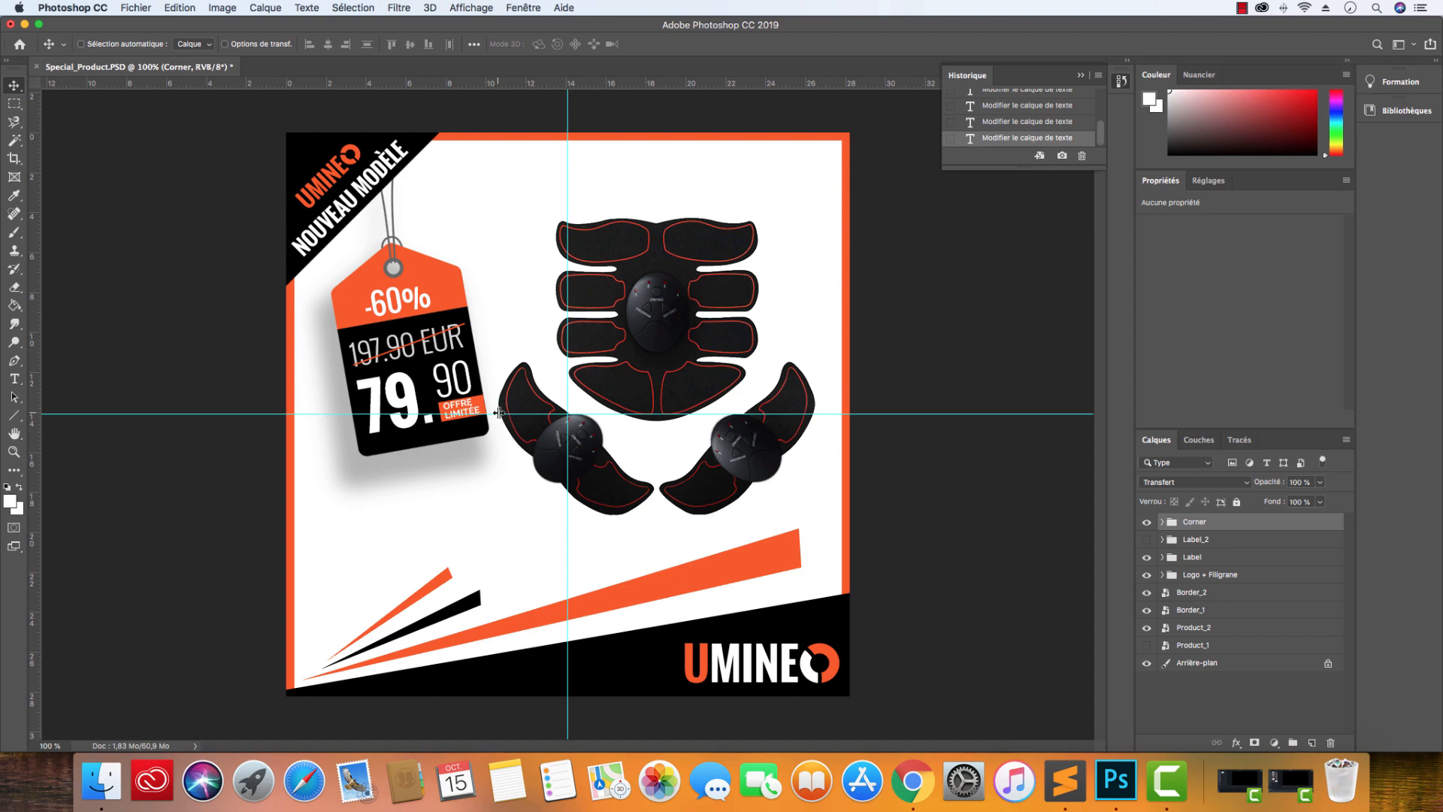
key("super+alt+shift+w")
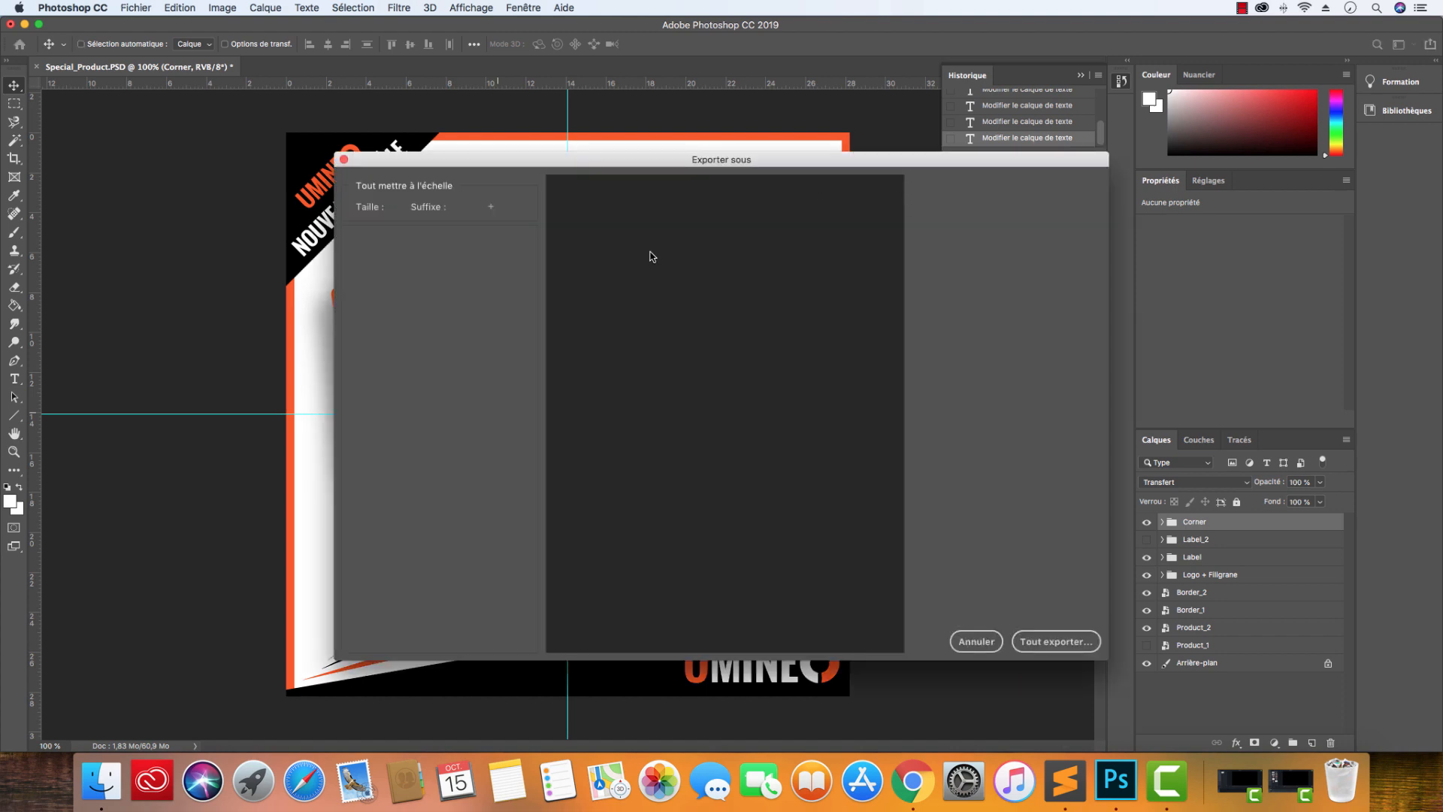
left_click(136, 8)
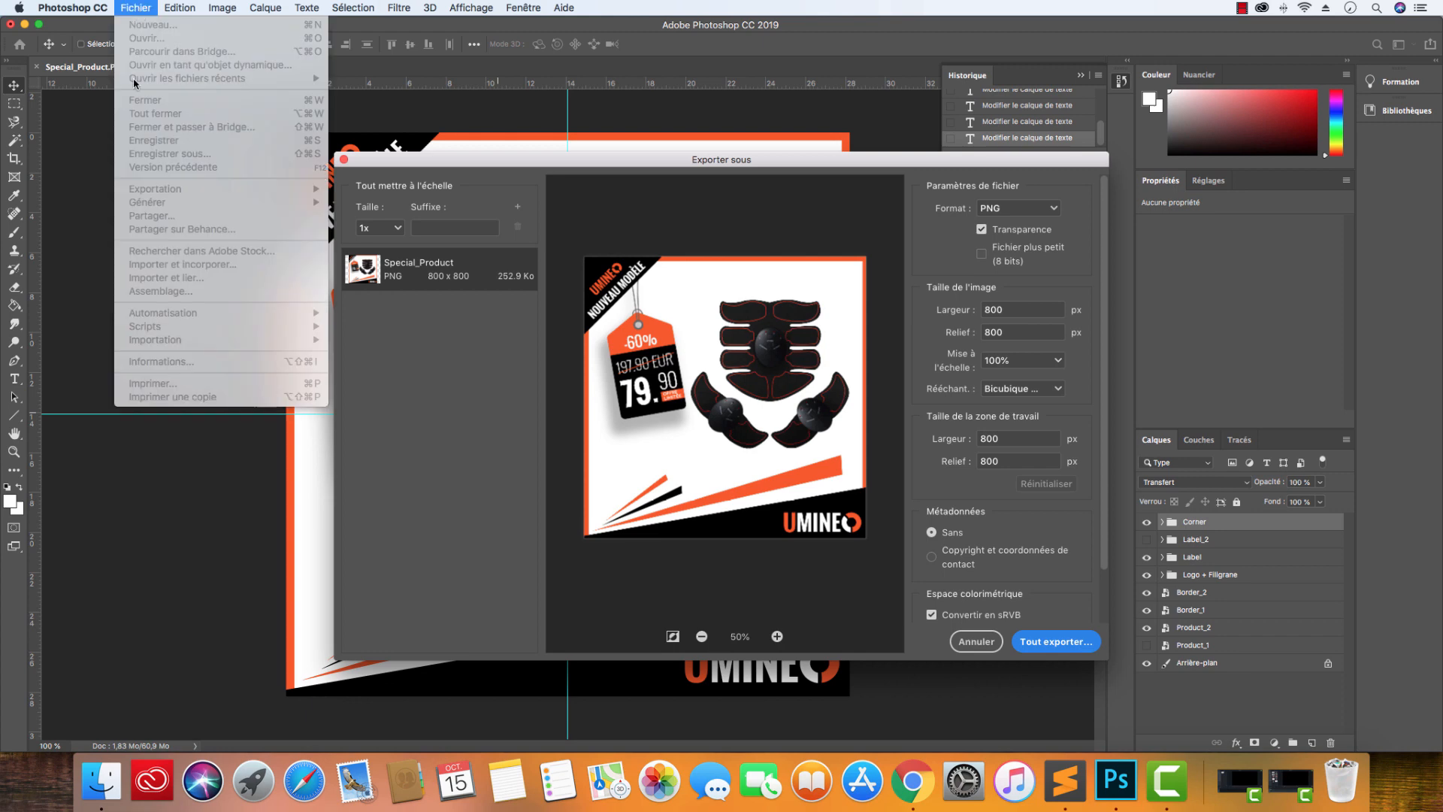
left_click(962, 646)
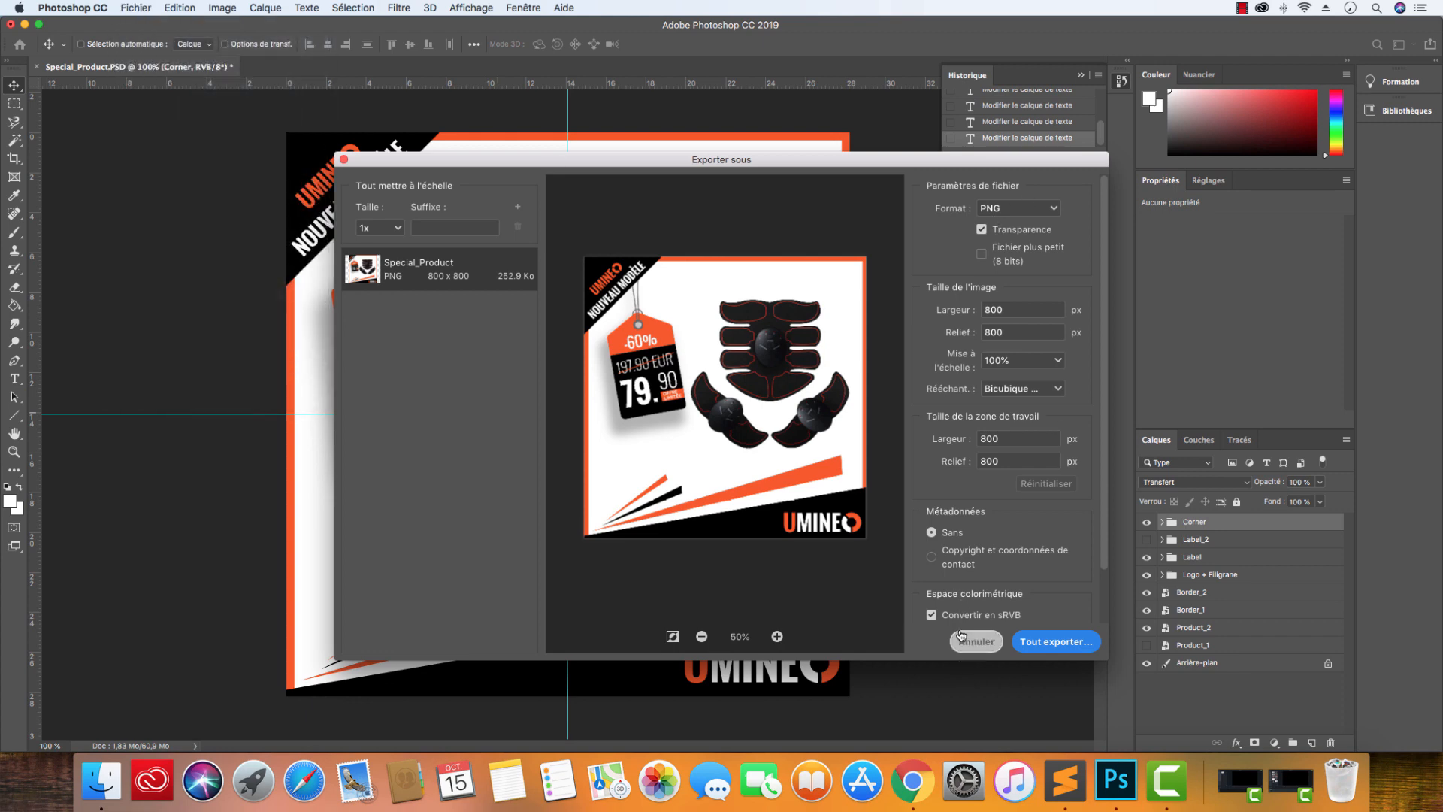
- Close the Export As settings, try the JPEG format in Save for Web with its quality value selected, and cancel without saving
left_click(969, 642)
left_click(135, 8)
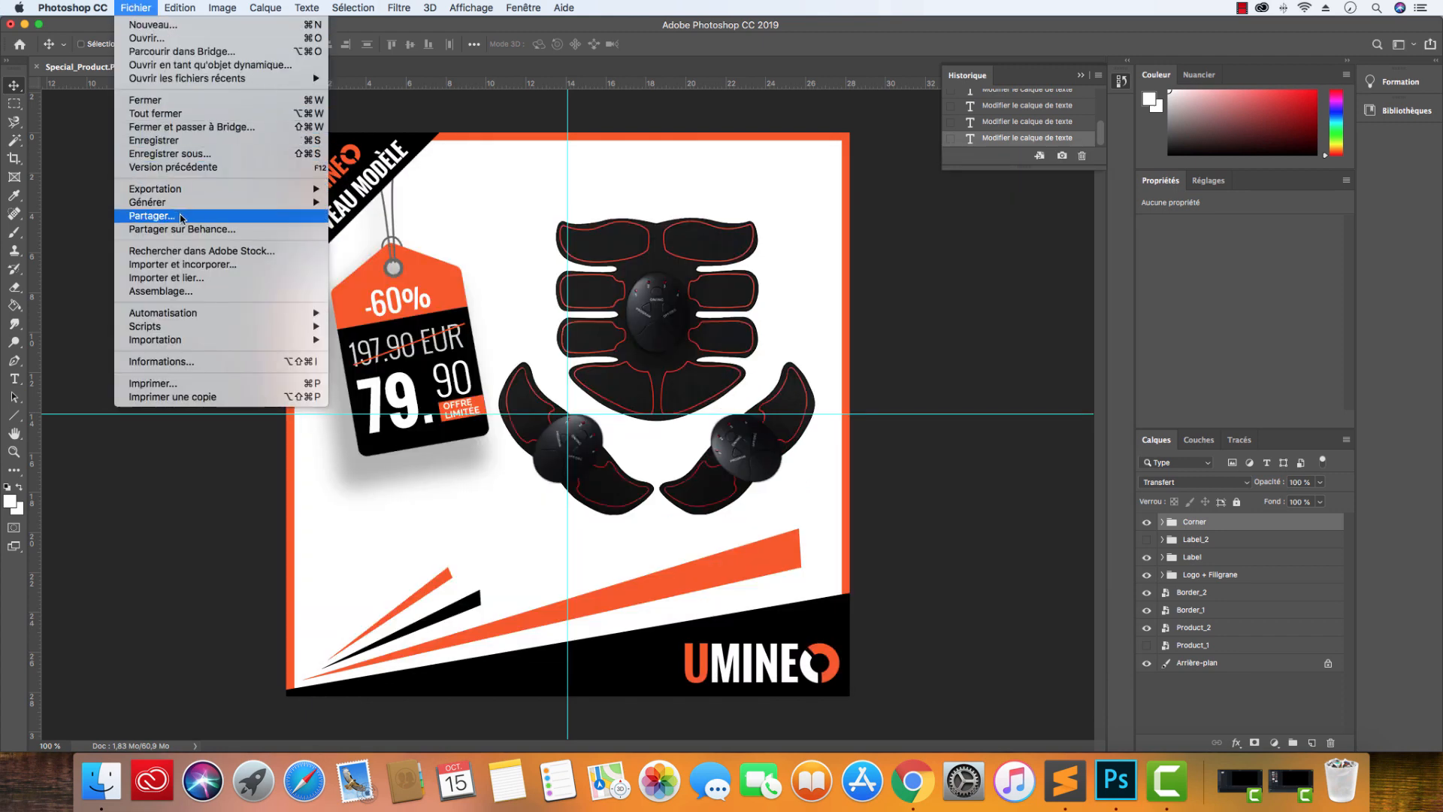
mouse_move(226, 189)
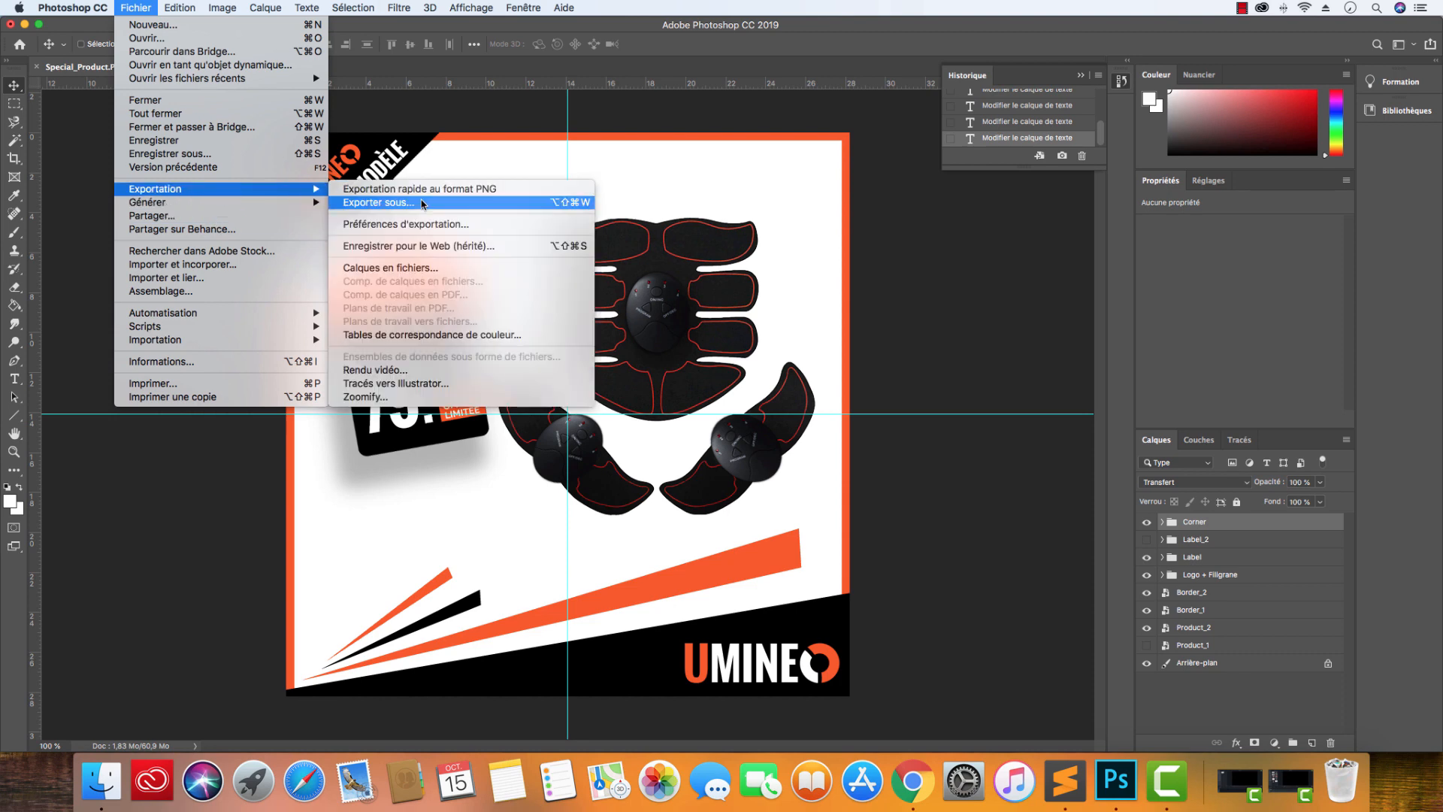
left_click(427, 247)
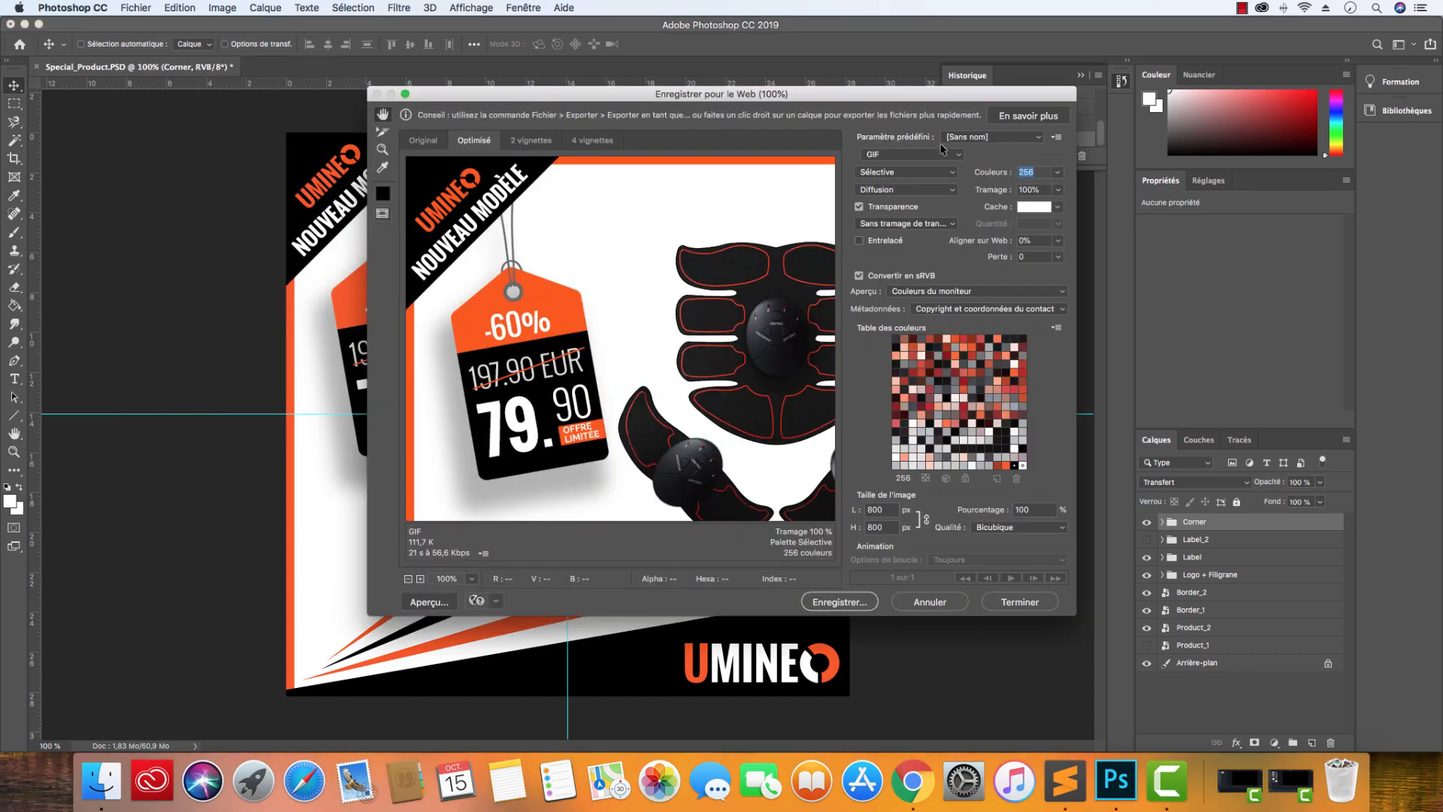
left_click(942, 153)
left_click(935, 164)
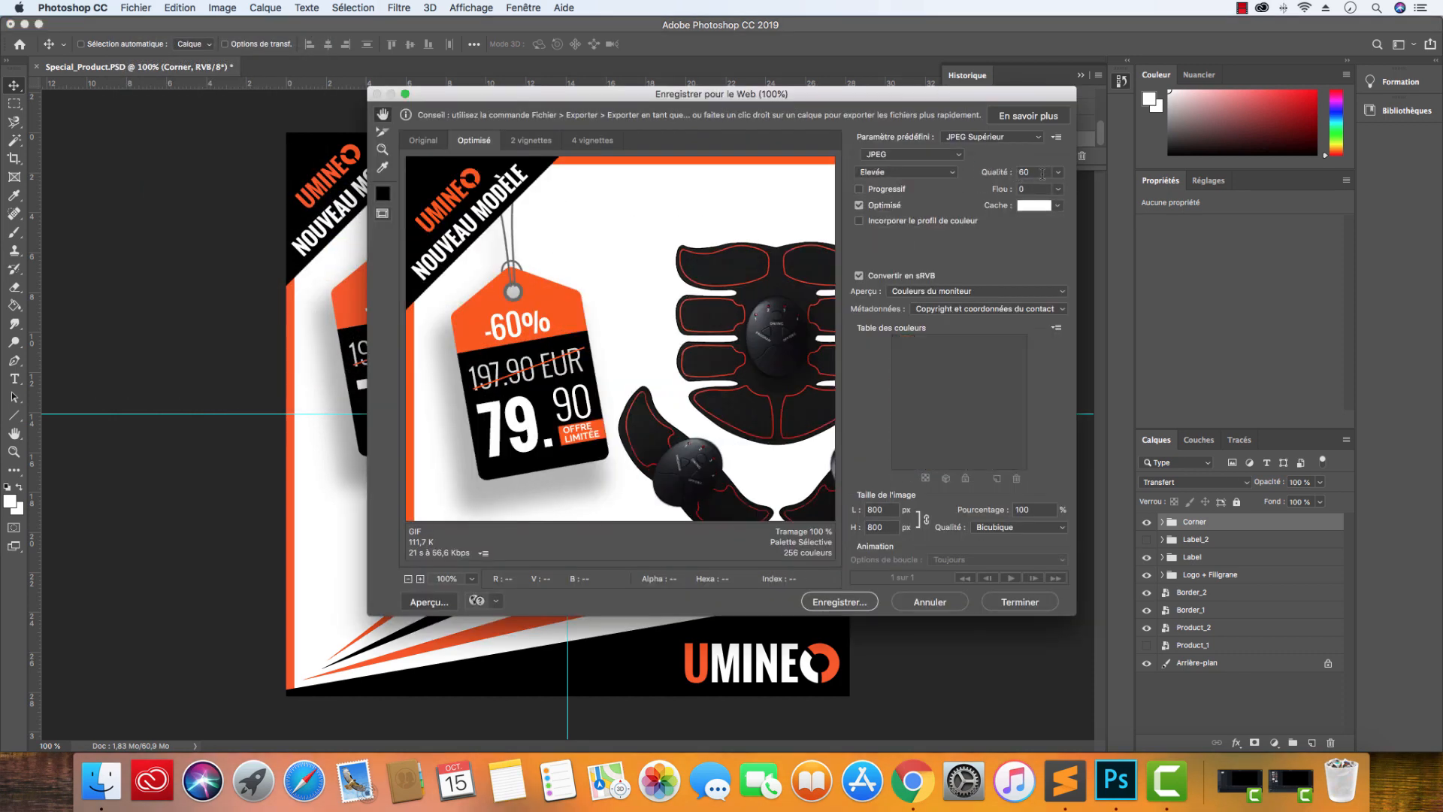
double_click(1025, 172)
left_click(946, 603)
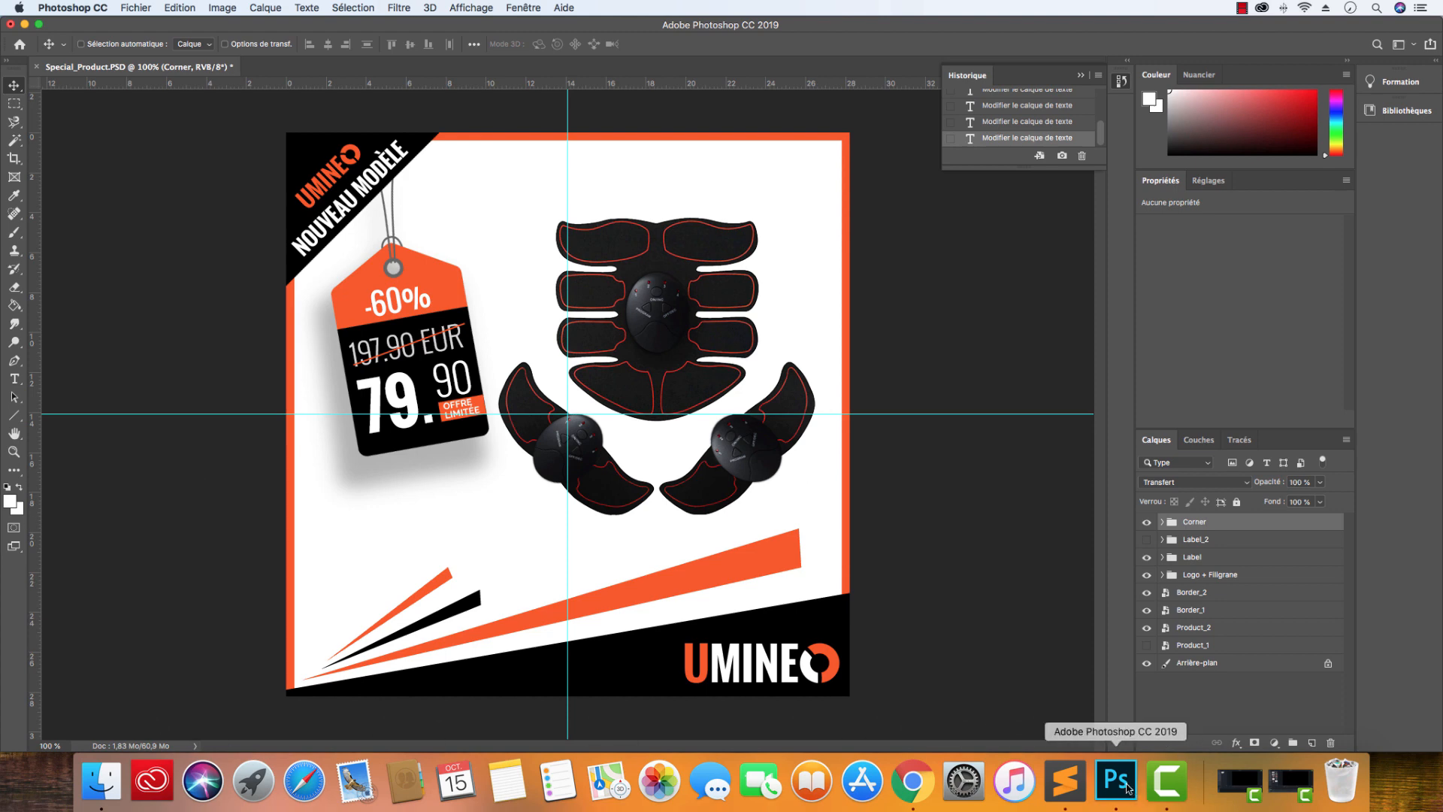
- Switch to the Shopify theme editor in Chrome and view the main image's Image Size Quality options without changing the selection
left_click(911, 782)
left_click(43, 450)
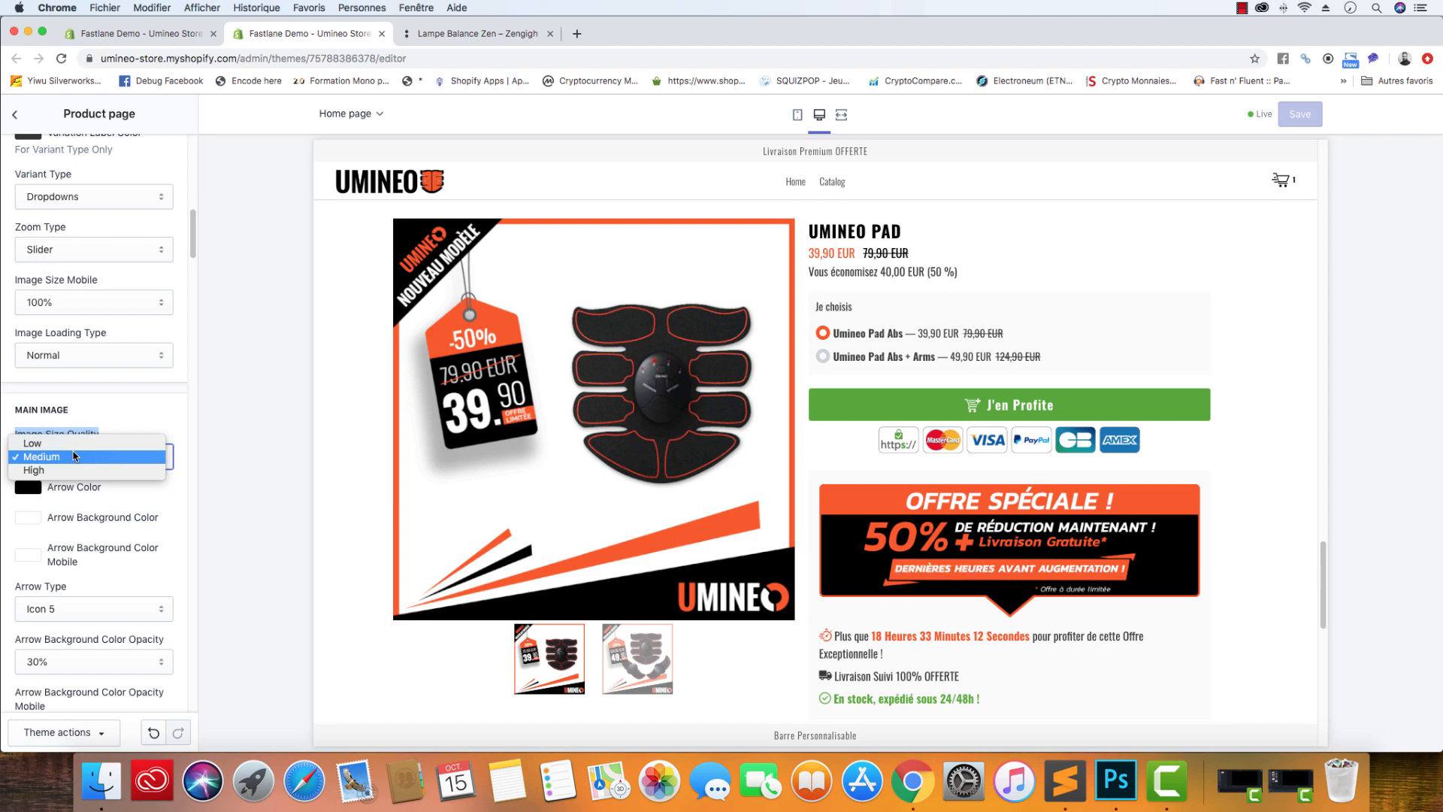
left_click(133, 398)
left_click(126, 430)
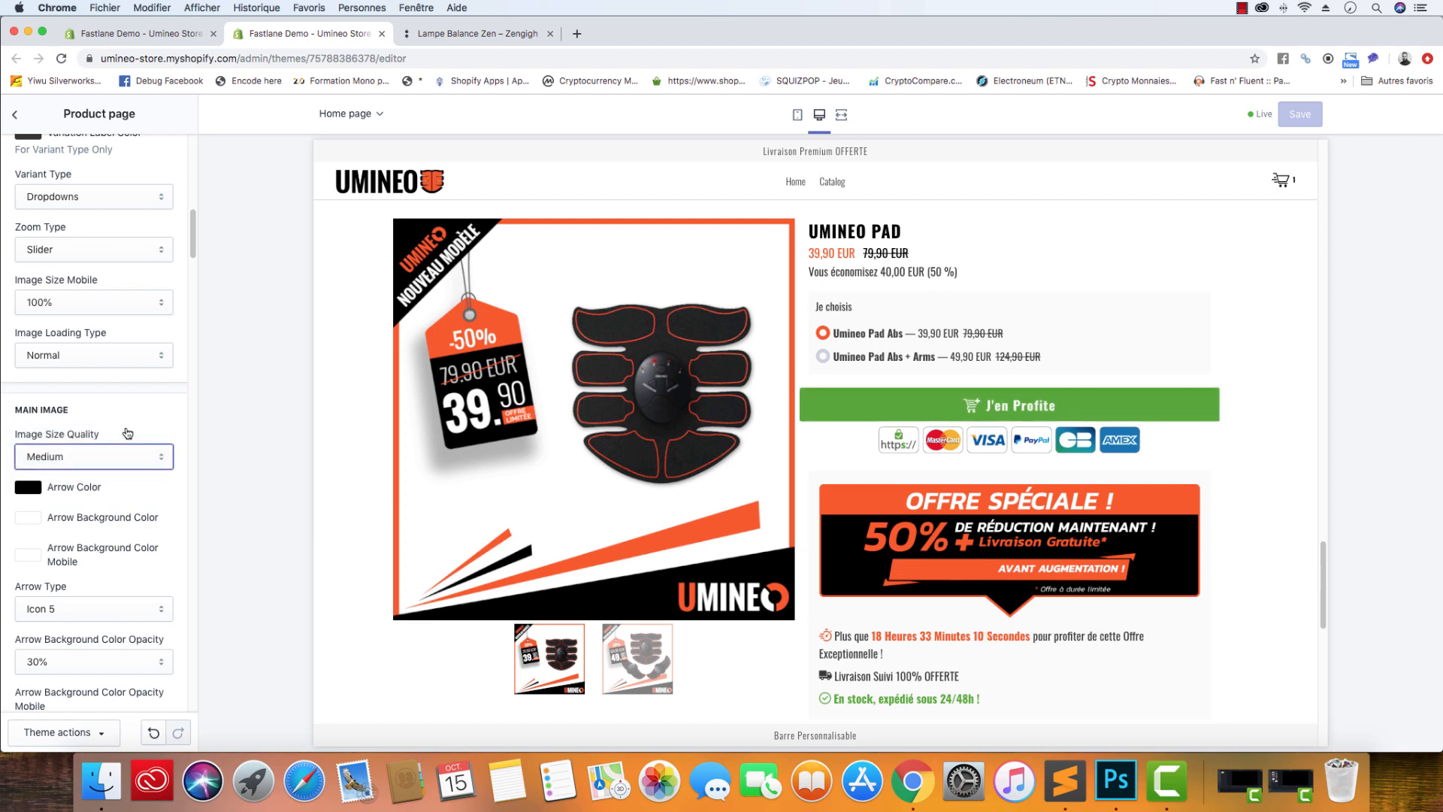